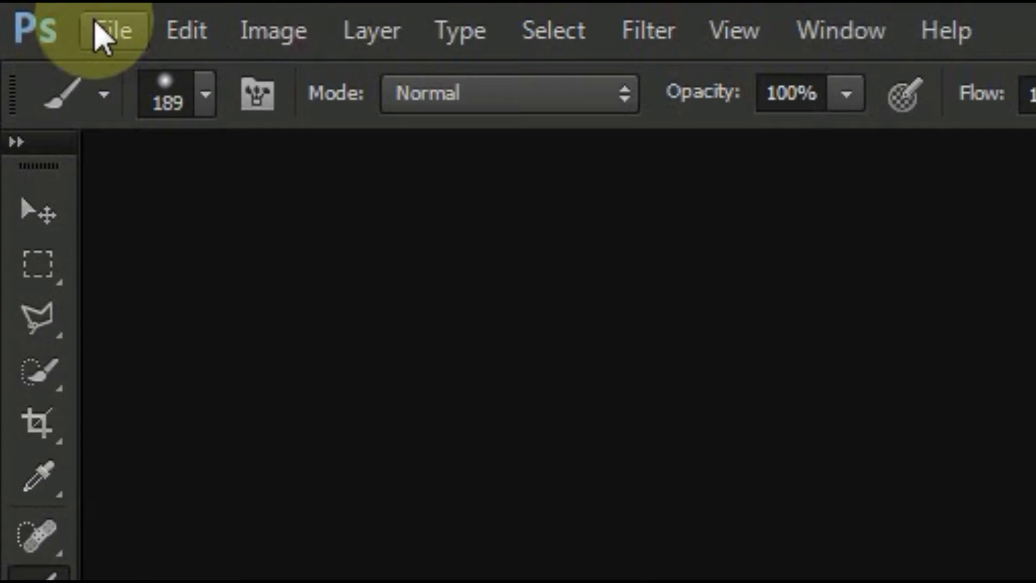
Step: Create a new white 1920×1080 px document
{"action": "left_click", "coordinate": [97, 30]}
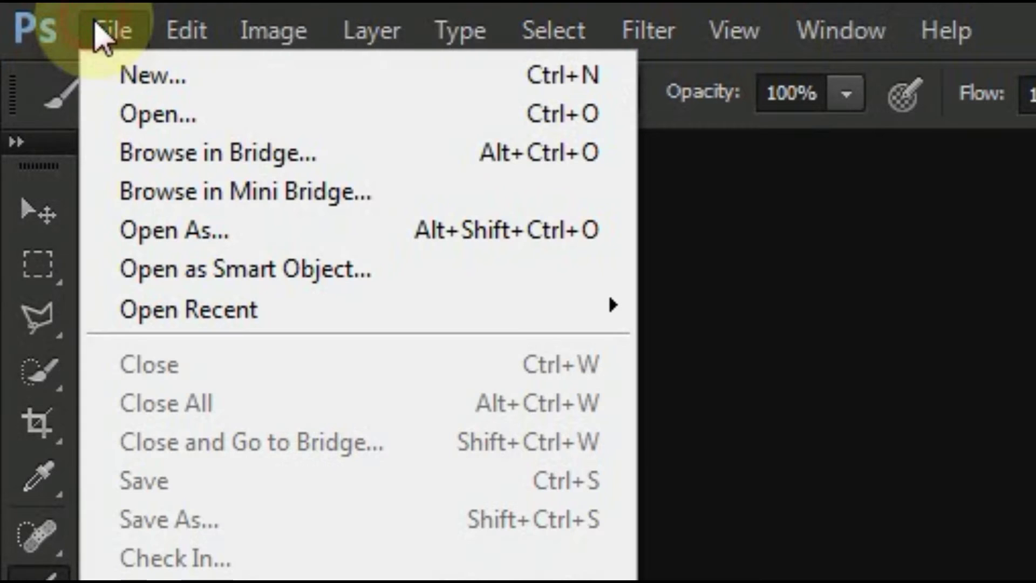
{"action": "left_click", "coordinate": [164, 87]}
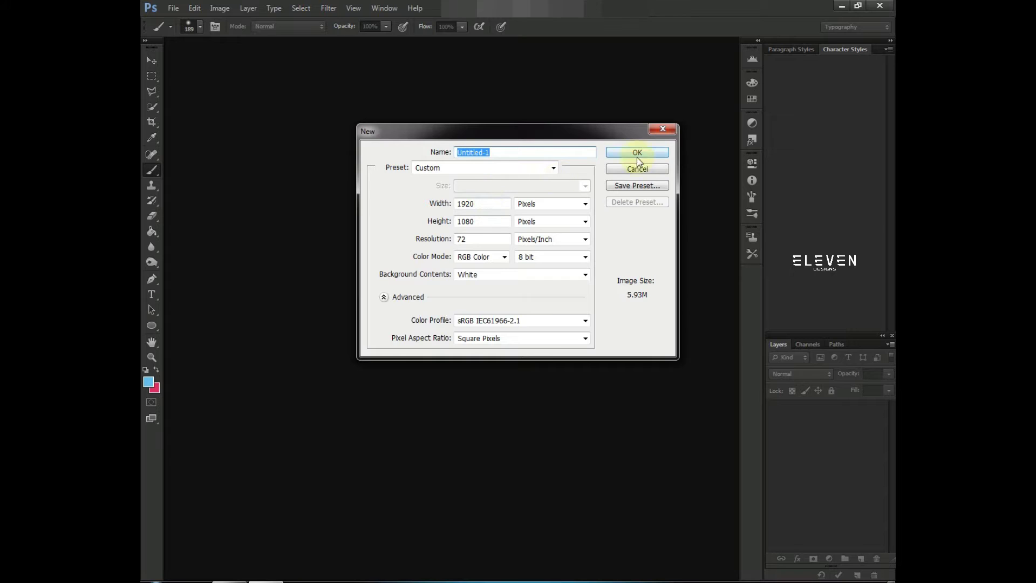
{"action": "left_click", "coordinate": [638, 152]}
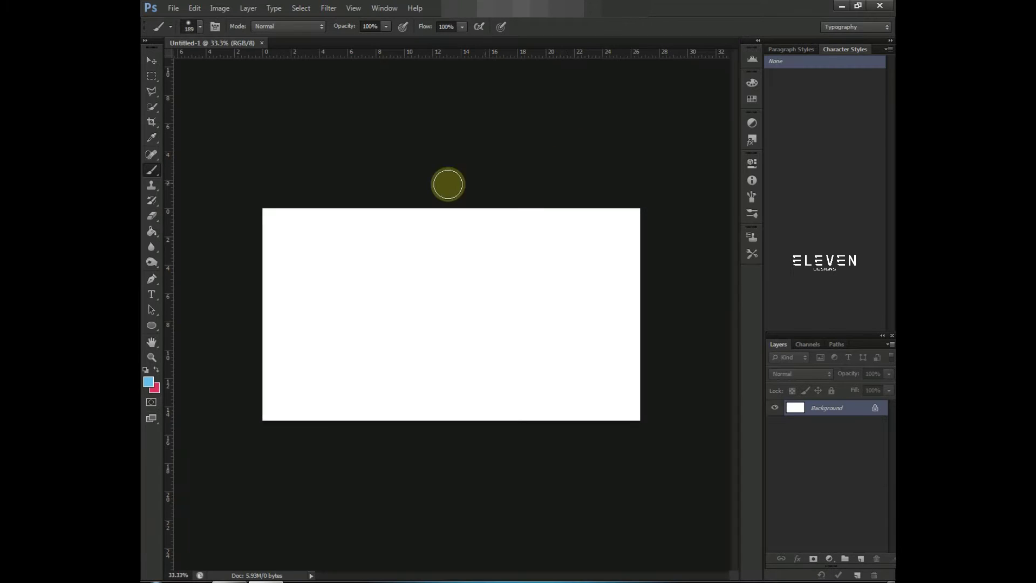
Step: Choose the r_4276 water splash image to place into the document
{"action": "left_click", "coordinate": [173, 8]}
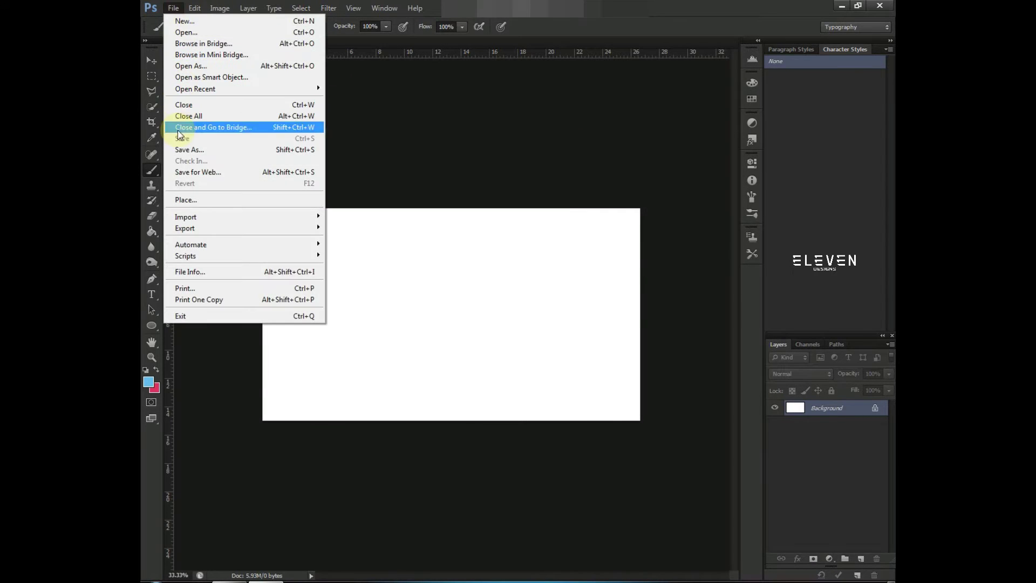
{"action": "left_click", "coordinate": [193, 200]}
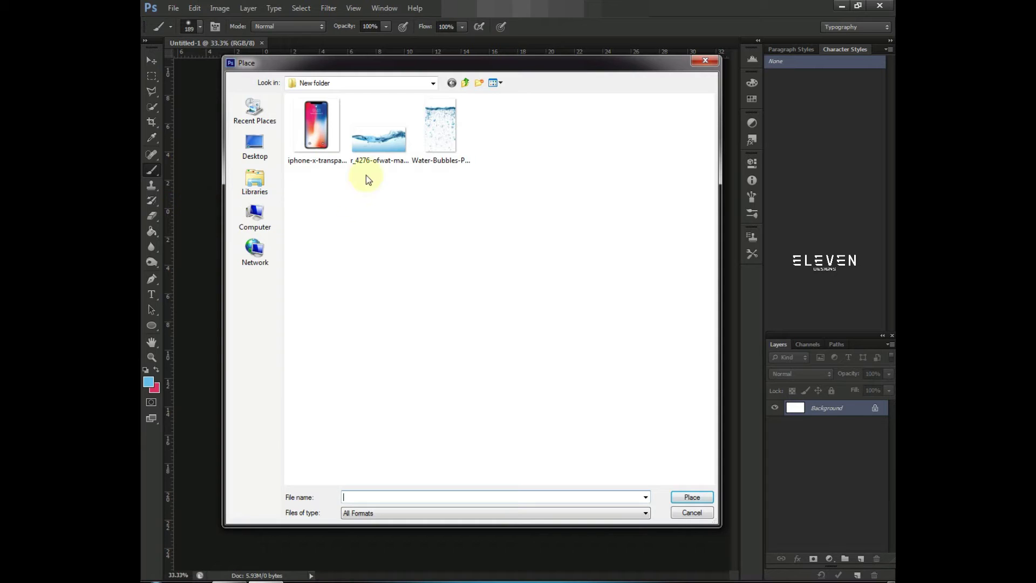
{"action": "left_click", "coordinate": [371, 144]}
Step: Place the water splash image, stretched to both side edges of the canvas and taller
{"action": "left_click", "coordinate": [690, 497]}
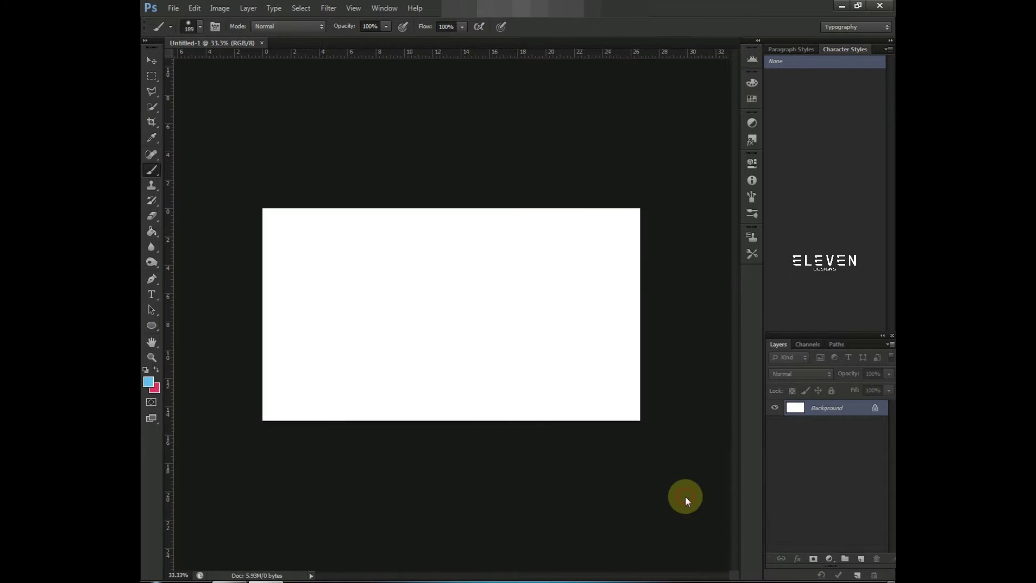
{"action": "left_click_drag", "start_coordinate": [382, 346], "coordinate": [263, 403]}
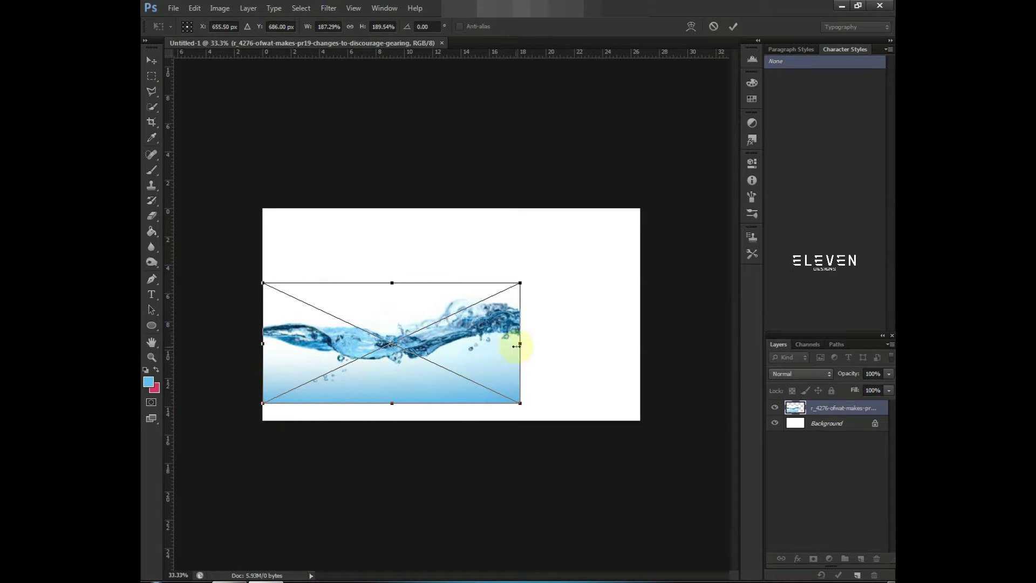
{"action": "left_click_drag", "start_coordinate": [520, 343], "coordinate": [642, 334]}
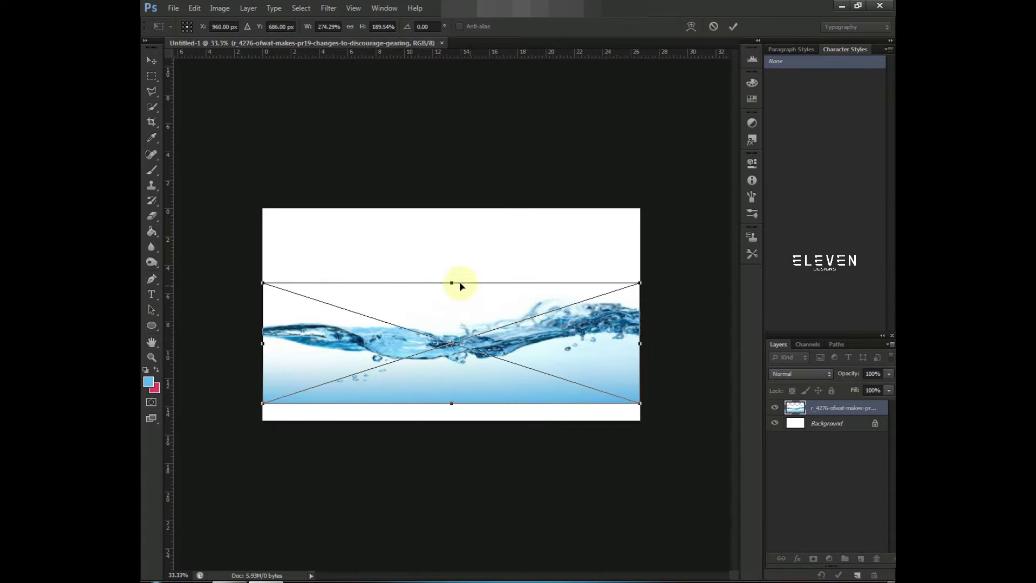
{"action": "left_click_drag", "start_coordinate": [452, 282], "coordinate": [452, 247]}
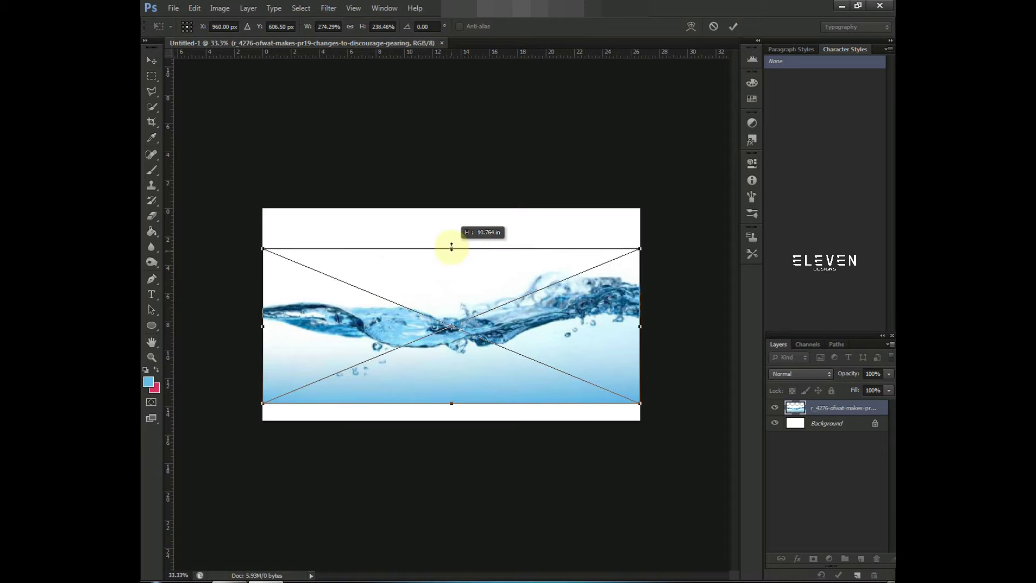
{"action": "key", "text": "Return"}
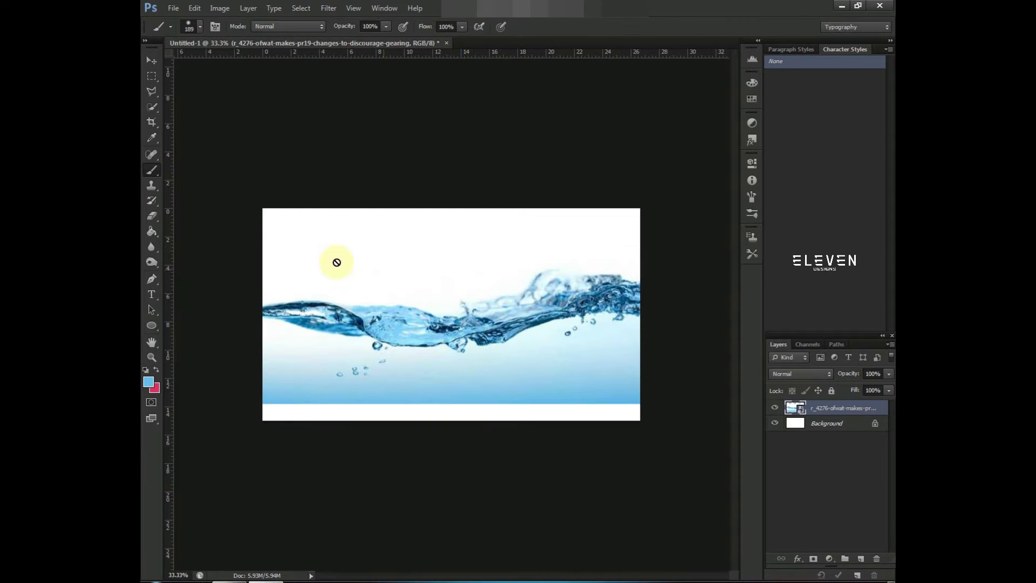
{"action": "left_click", "coordinate": [152, 60]}
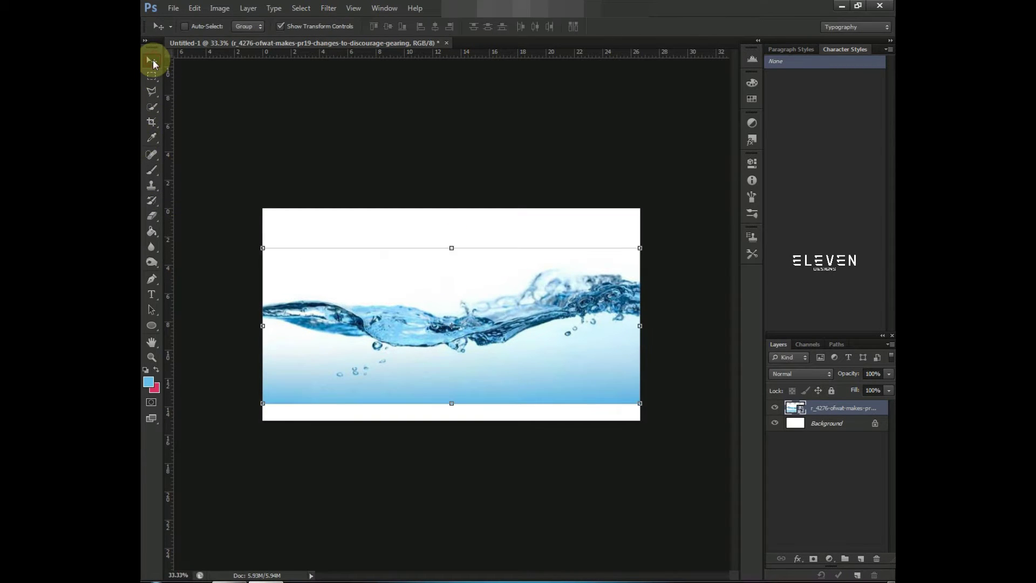
Step: Paint the bottom white strip light blue (66bde8) on a new layer beneath the water image
{"action": "left_click", "coordinate": [154, 95]}
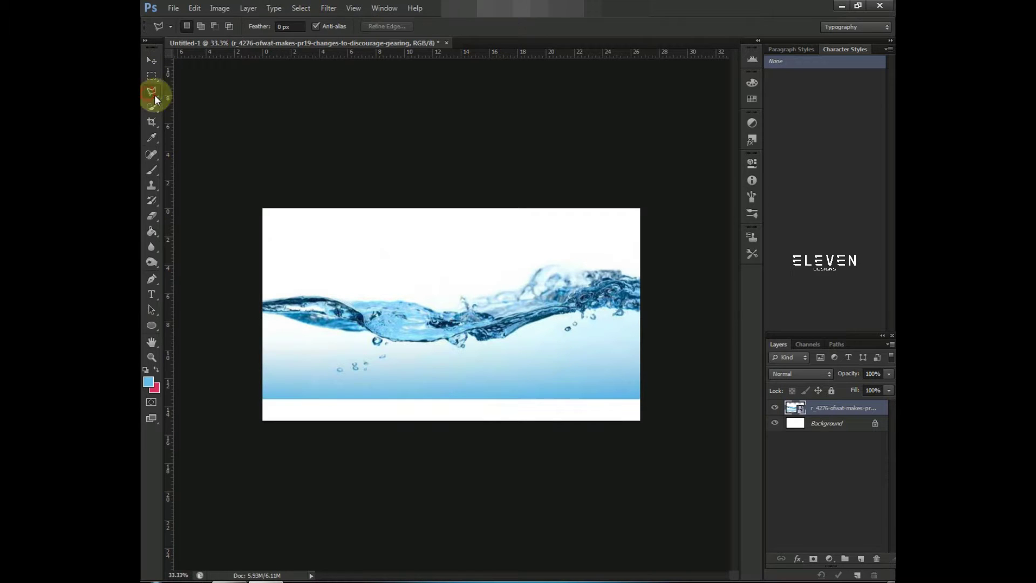
{"action": "left_click", "coordinate": [861, 560]}
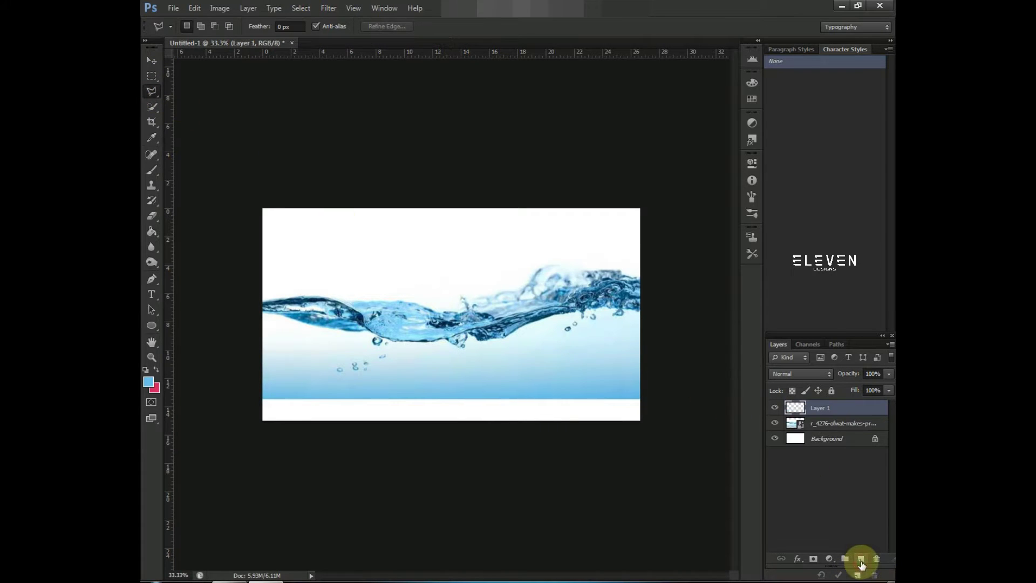
{"action": "left_click", "coordinate": [151, 381]}
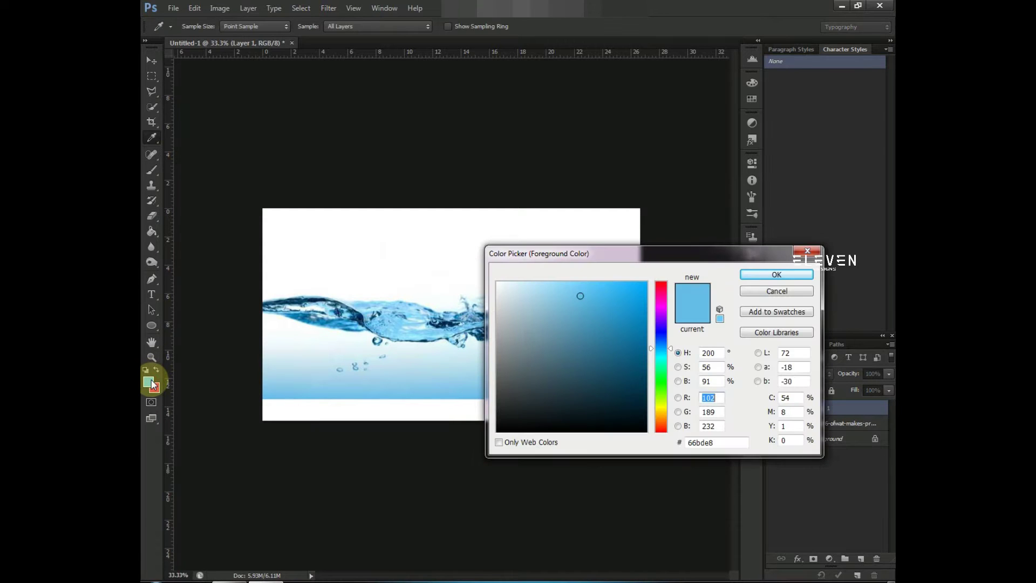
{"action": "left_click", "coordinate": [786, 275]}
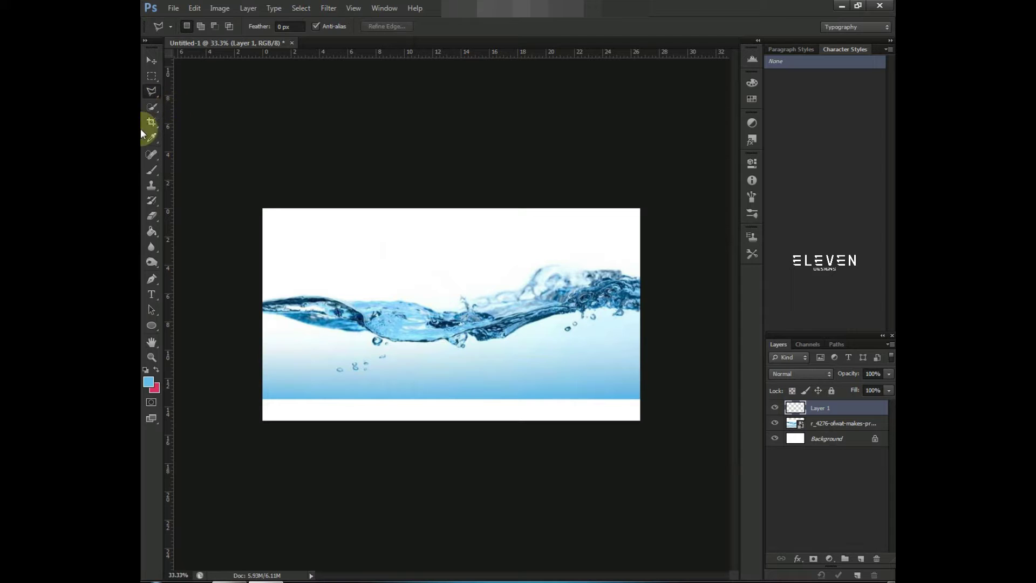
{"action": "left_click", "coordinate": [151, 170]}
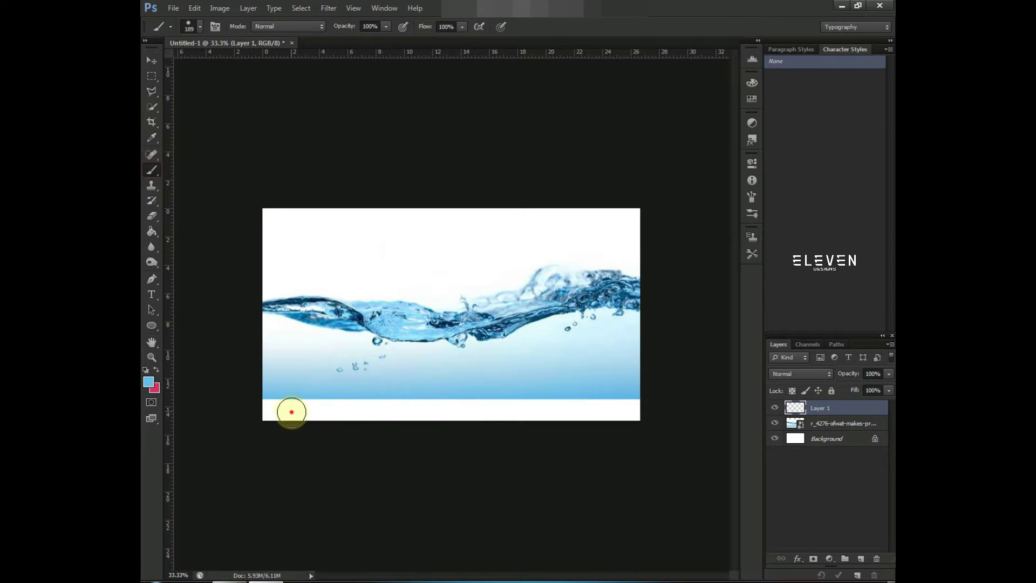
{"action": "mouse_move", "coordinate": [292, 412]}
{"action": "left_mouse_down"}
{"action": "mouse_move", "coordinate": [324, 410]}
{"action": "mouse_move", "coordinate": [269, 393]}
{"action": "mouse_move", "coordinate": [435, 395]}
{"action": "mouse_move", "coordinate": [383, 406]}
{"action": "mouse_move", "coordinate": [659, 407]}
{"action": "left_mouse_up"}
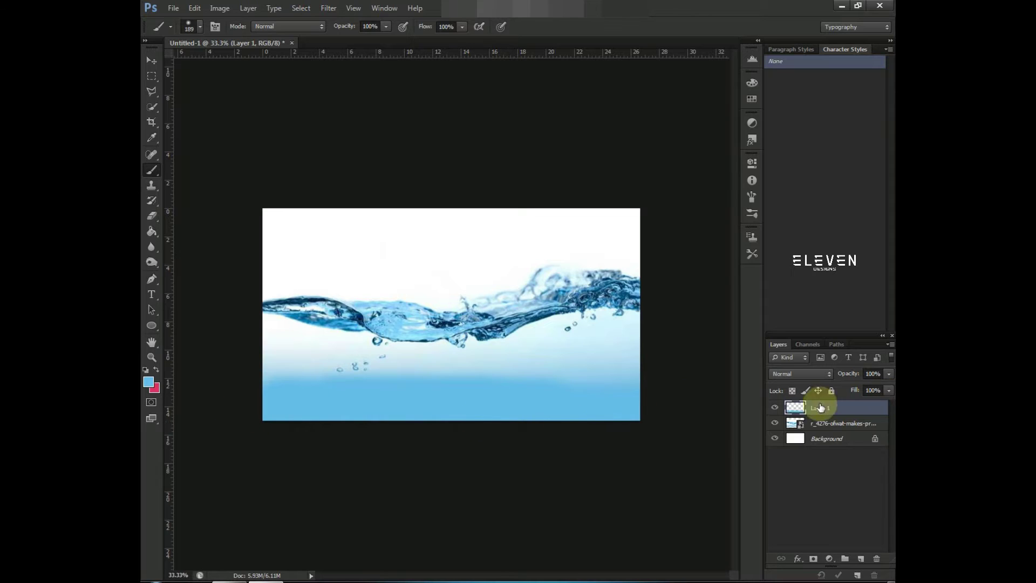
{"action": "left_click_drag", "start_coordinate": [820, 408], "coordinate": [830, 428]}
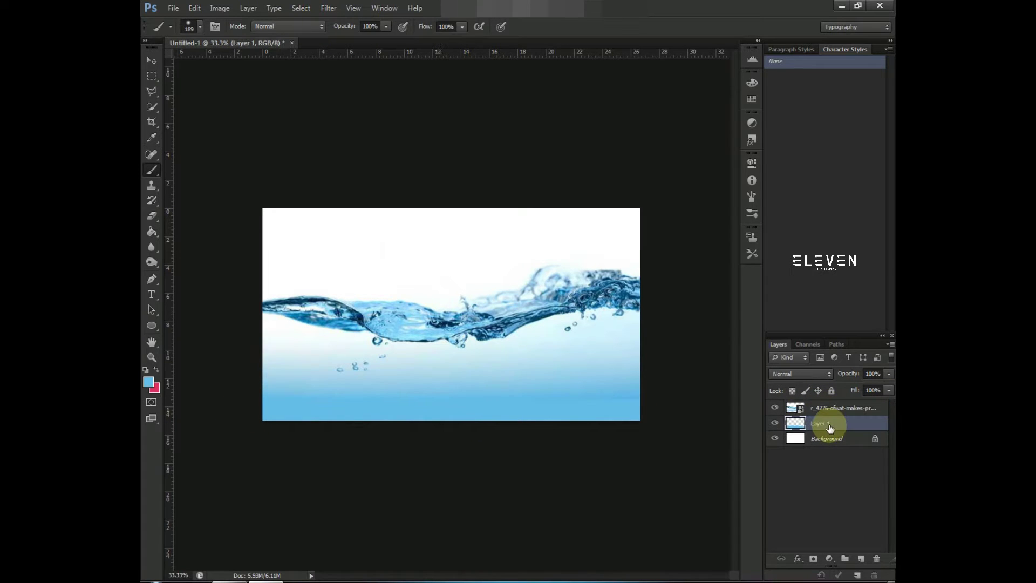
Step: Place the iPhone image into the document
{"action": "left_click", "coordinate": [152, 91]}
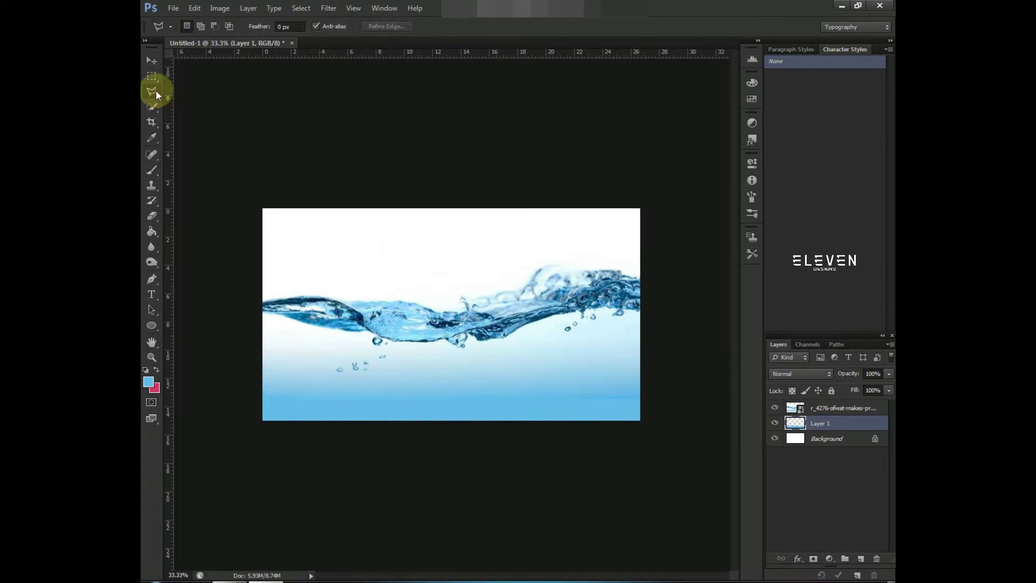
{"action": "left_click", "coordinate": [850, 409]}
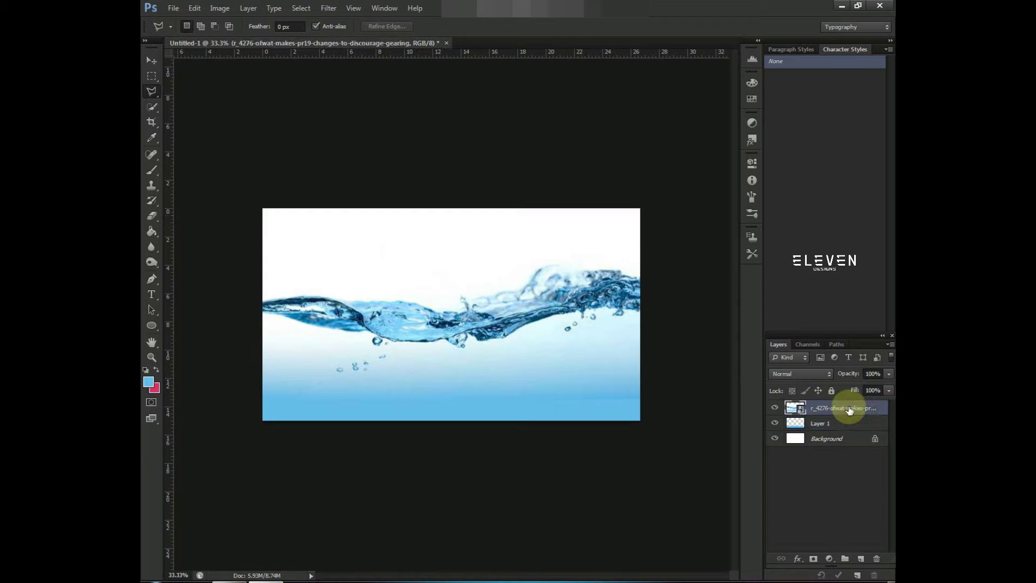
{"action": "left_click", "coordinate": [173, 10]}
{"action": "left_click", "coordinate": [202, 199]}
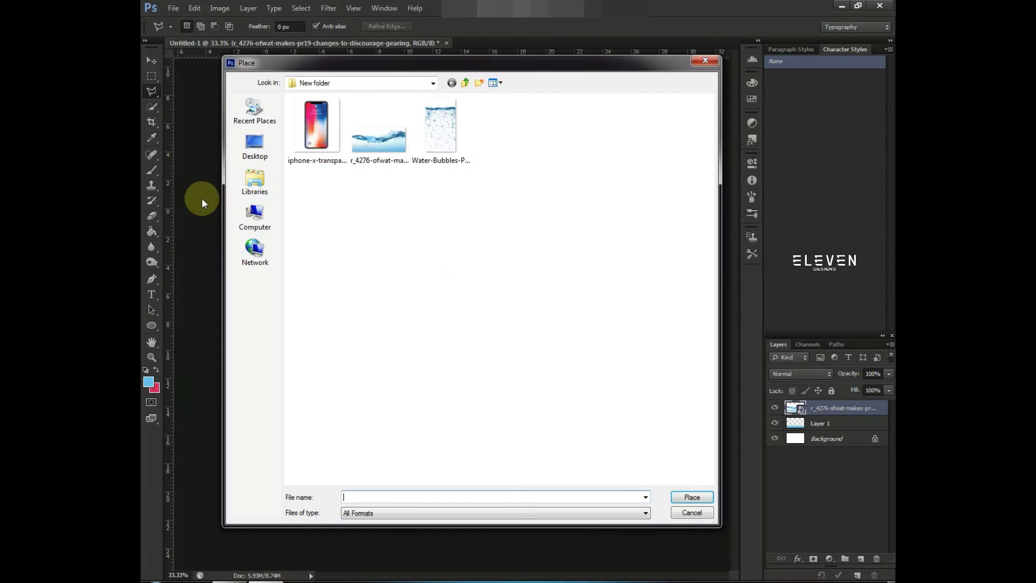
{"action": "left_click", "coordinate": [316, 127]}
{"action": "left_click", "coordinate": [691, 497]}
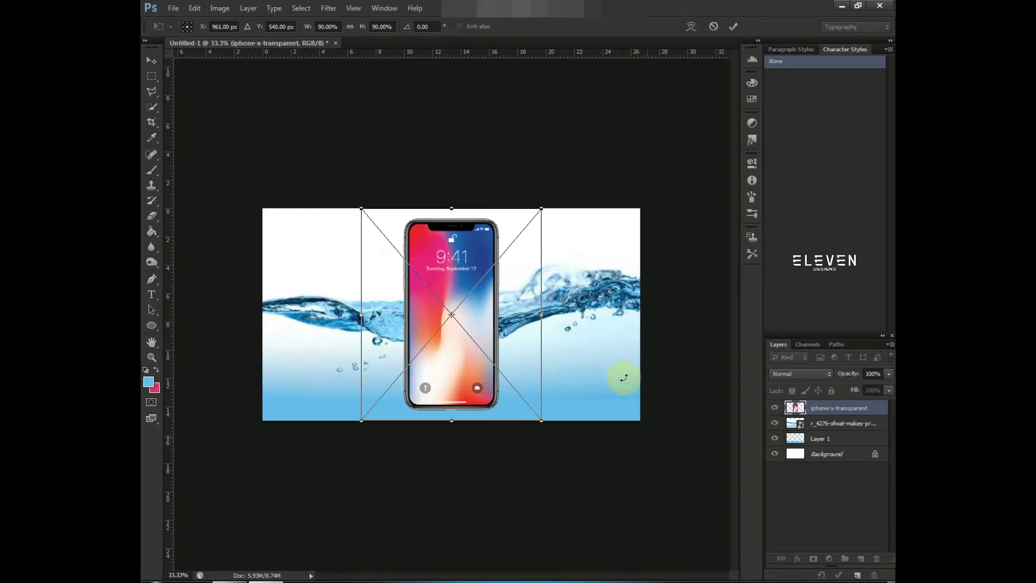
Step: Tilt the iPhone about 21°, shrink it slightly and position it across the waterline
{"action": "mouse_move", "coordinate": [553, 194]}
{"action": "left_mouse_down"}
{"action": "mouse_move", "coordinate": [625, 231]}
{"action": "mouse_move", "coordinate": [613, 221]}
{"action": "left_mouse_up"}
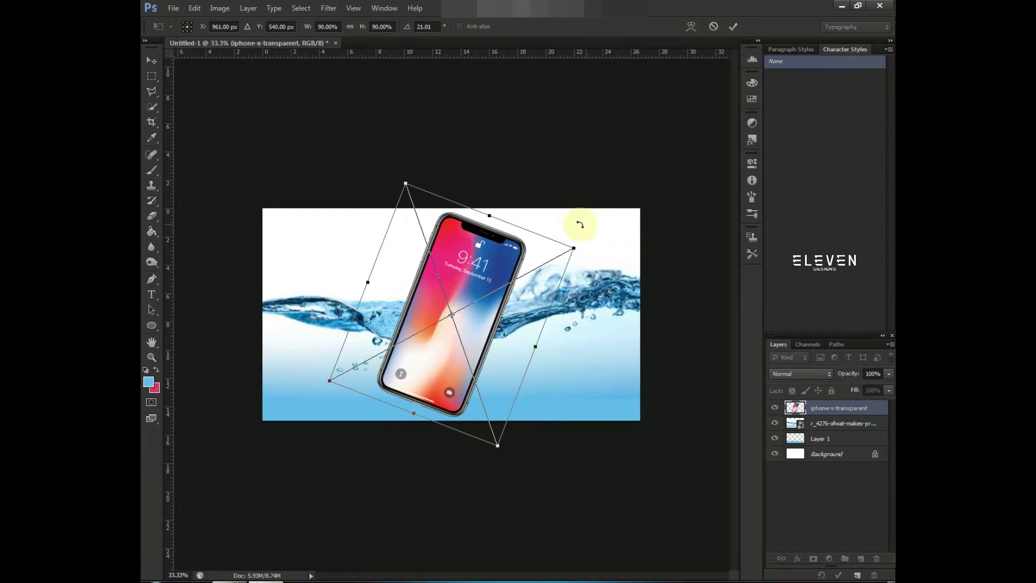
{"action": "left_click_drag", "start_coordinate": [466, 256], "coordinate": [459, 252]}
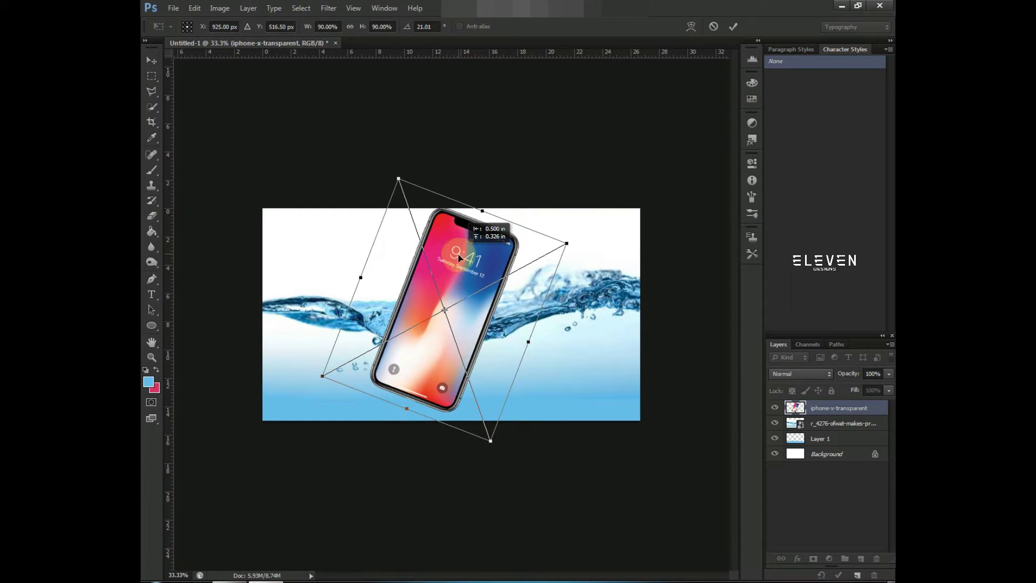
{"action": "left_click_drag", "start_coordinate": [399, 178], "coordinate": [408, 195]}
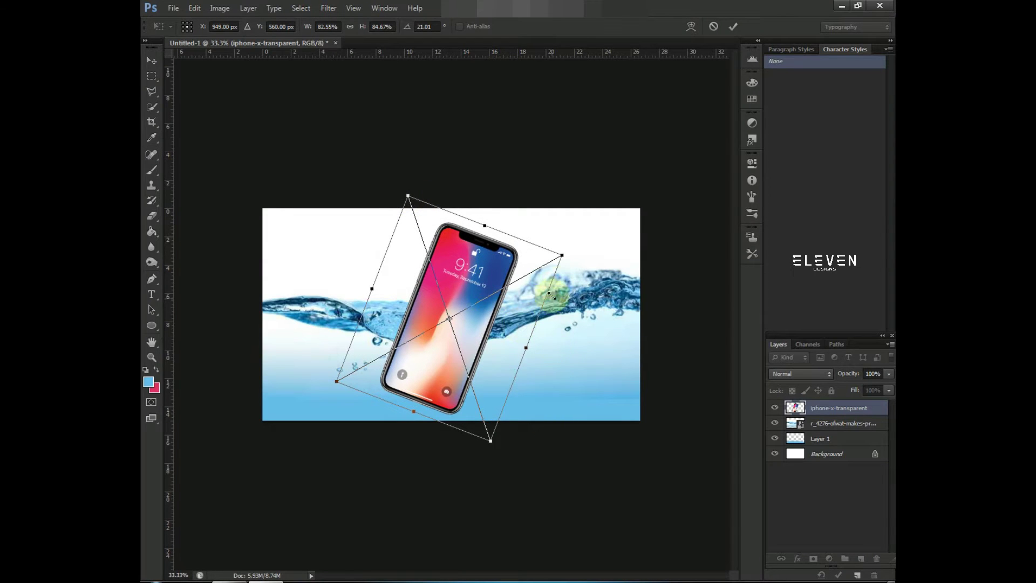
{"action": "left_click_drag", "start_coordinate": [564, 255], "coordinate": [566, 244]}
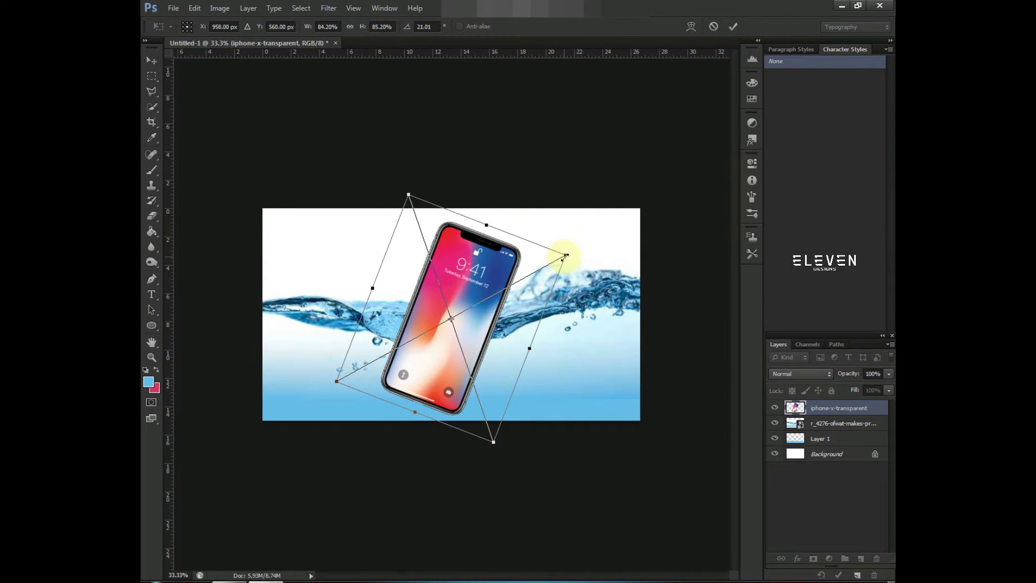
{"action": "key", "text": "Return"}
{"action": "key", "text": "l"}
{"action": "left_click", "coordinate": [151, 357]}
{"action": "left_click_drag", "start_coordinate": [509, 347], "coordinate": [537, 347]}
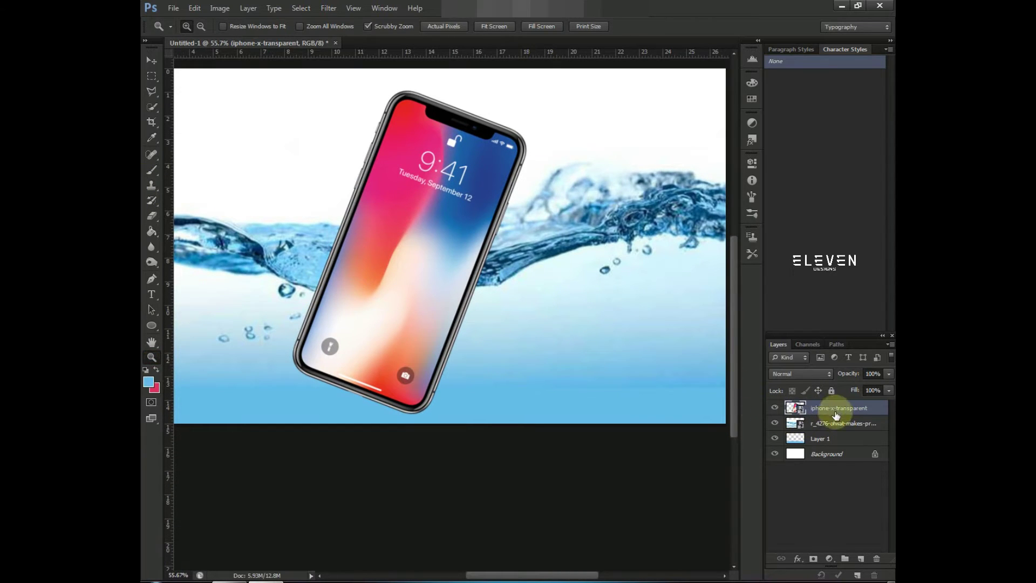
Step: Lower the iPhone layer to 43% opacity and select its submerged part below the waterline
{"action": "left_click", "coordinate": [774, 409]}
{"action": "left_click", "coordinate": [774, 408]}
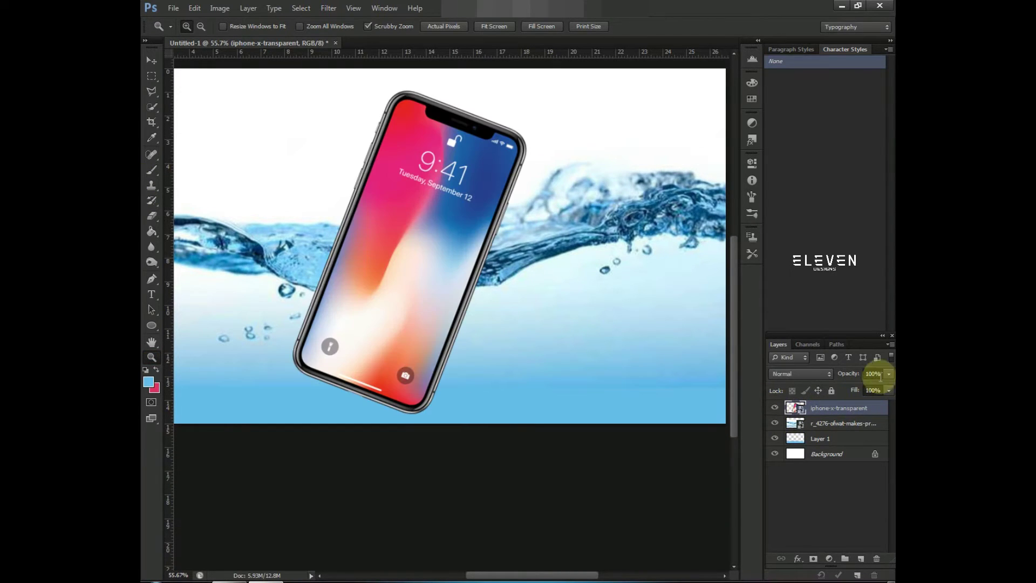
{"action": "left_click_drag", "start_coordinate": [838, 392], "coordinate": [838, 392]}
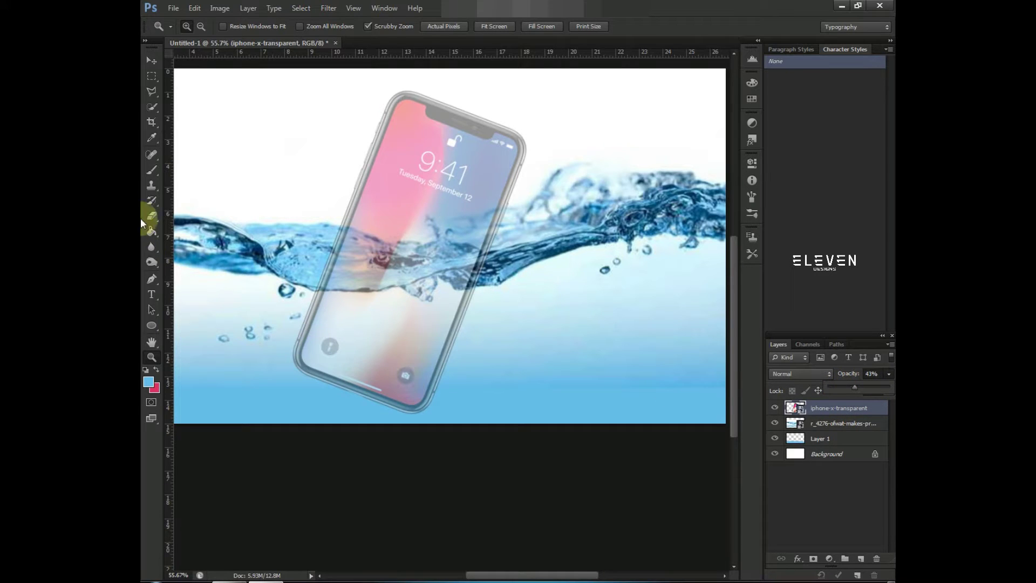
{"action": "left_click", "coordinate": [152, 106]}
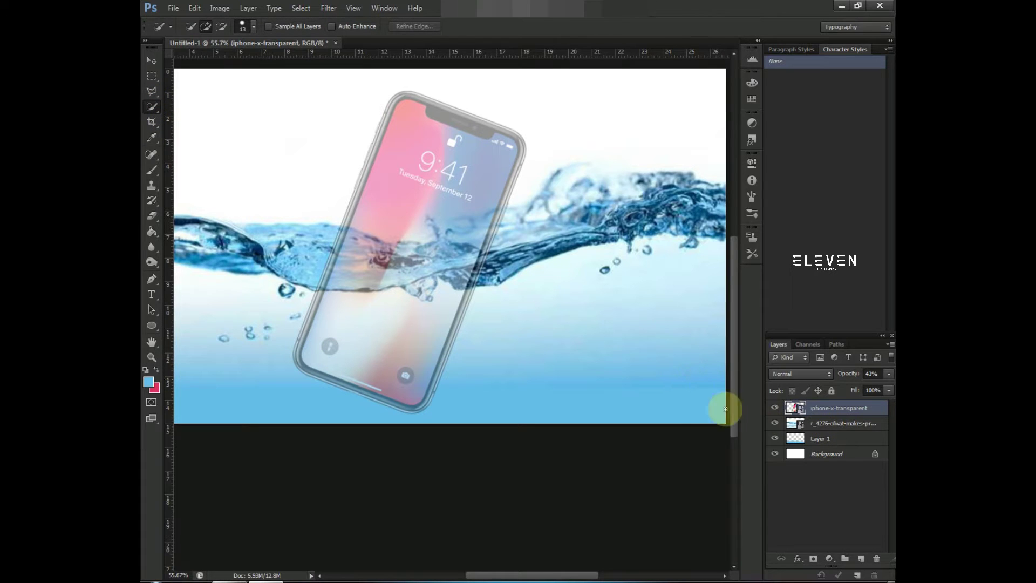
{"action": "left_click", "coordinate": [829, 424]}
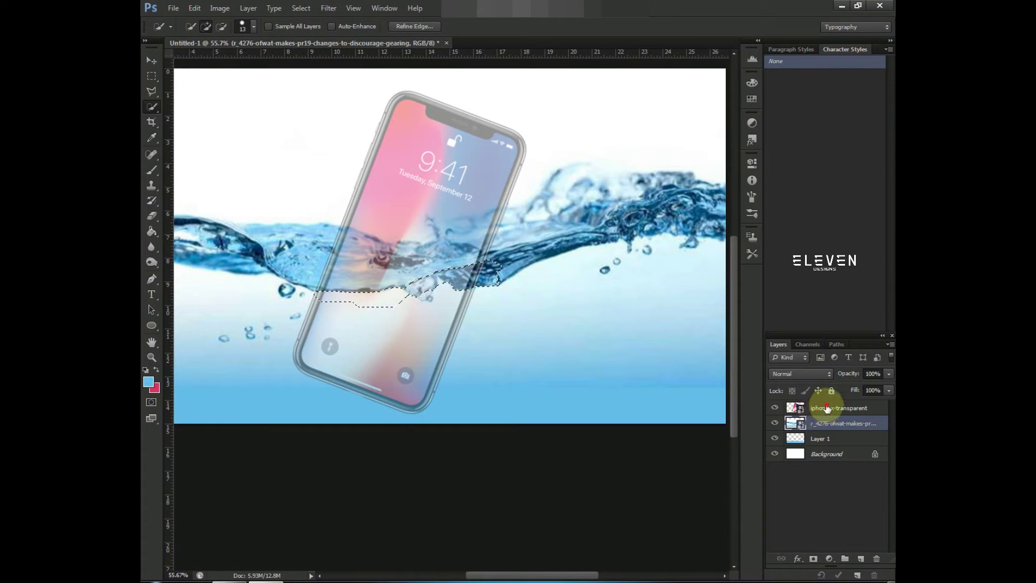
{"action": "left_click", "coordinate": [825, 408]}
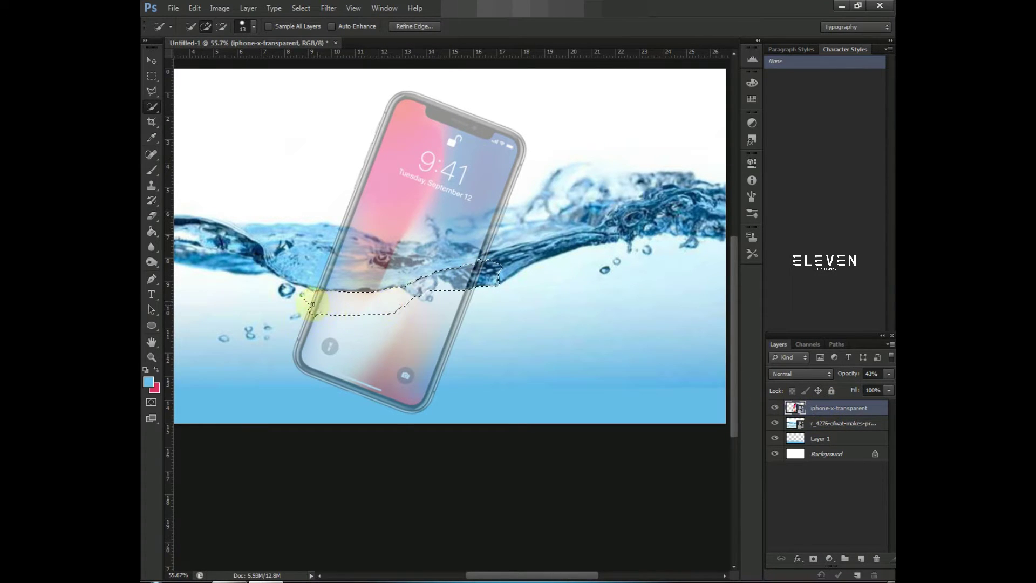
{"action": "left_click_drag", "start_coordinate": [313, 304], "coordinate": [421, 408]}
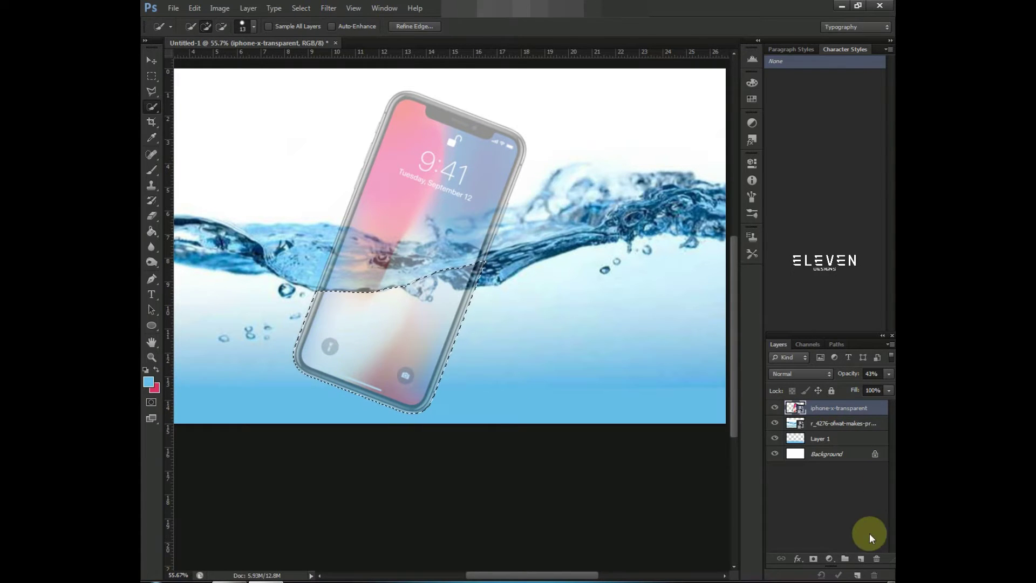
Step: Paint blue into the underwater selection on a new layer, then deselect
{"action": "left_click", "coordinate": [862, 559]}
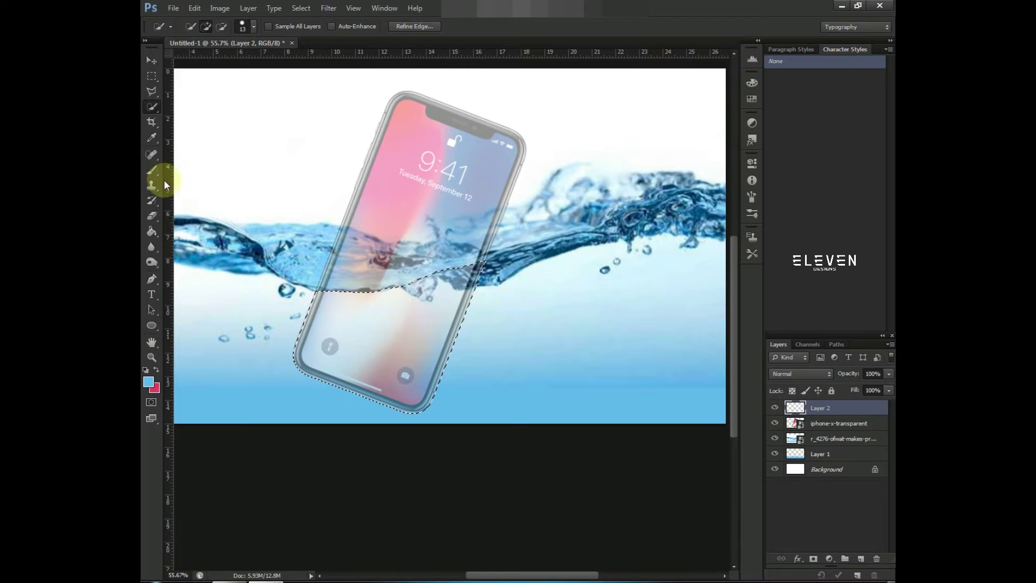
{"action": "left_click", "coordinate": [152, 170]}
{"action": "mouse_move", "coordinate": [312, 352]}
{"action": "left_mouse_down"}
{"action": "mouse_move", "coordinate": [318, 334]}
{"action": "mouse_move", "coordinate": [411, 399]}
{"action": "mouse_move", "coordinate": [211, 427]}
{"action": "mouse_move", "coordinate": [474, 319]}
{"action": "left_mouse_up"}
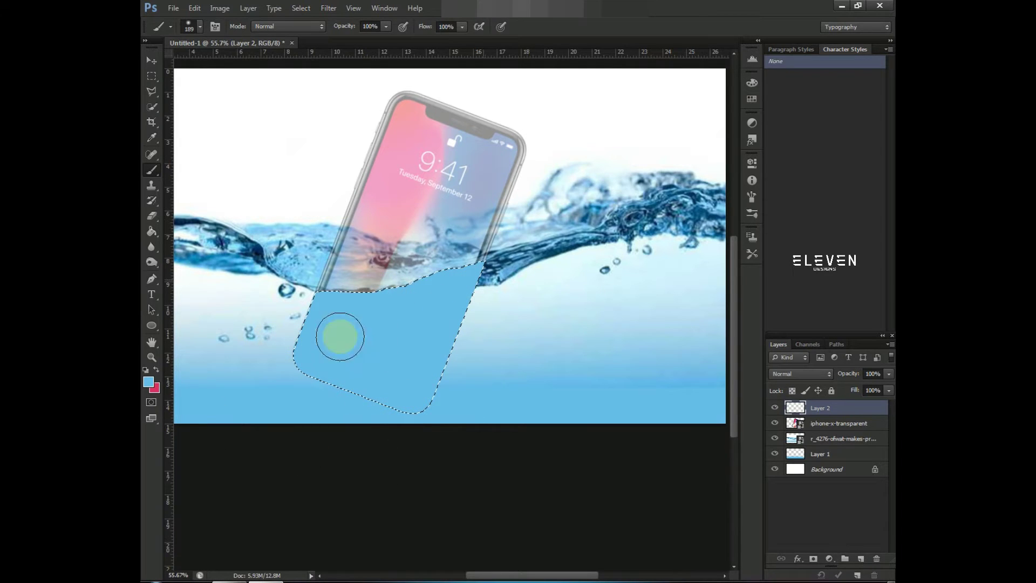
{"action": "left_click", "coordinate": [151, 91]}
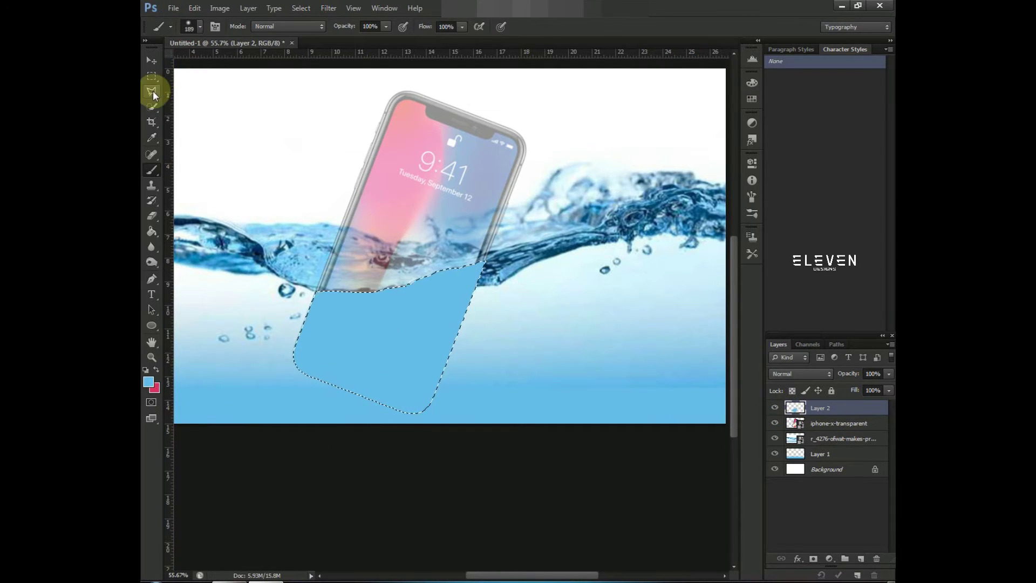
{"action": "left_click", "coordinate": [420, 247]}
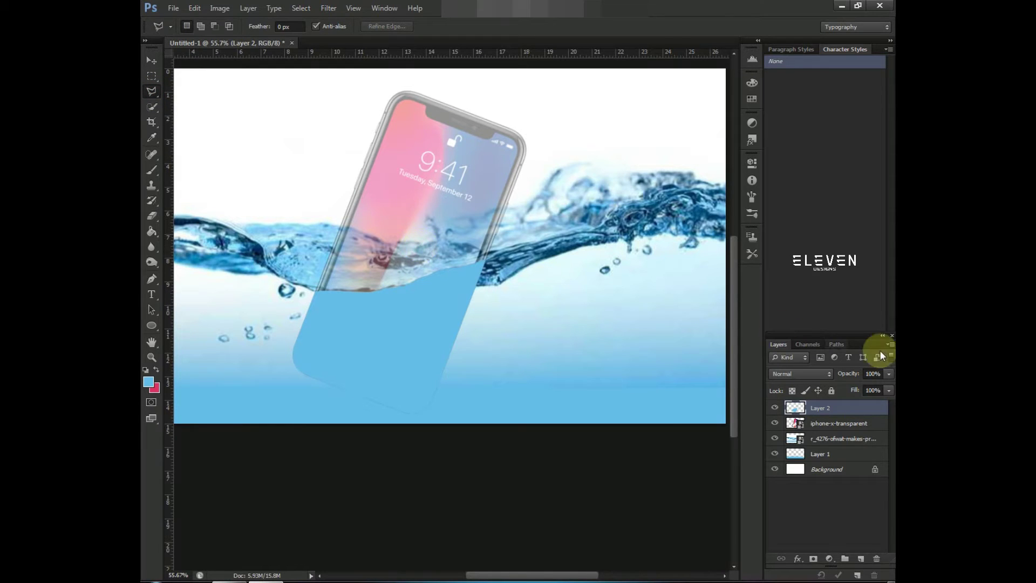
Step: Return the phone layer to 100% opacity and lower Layer 2 fill to about 72%
{"action": "left_click", "coordinate": [889, 375]}
{"action": "left_click", "coordinate": [810, 423]}
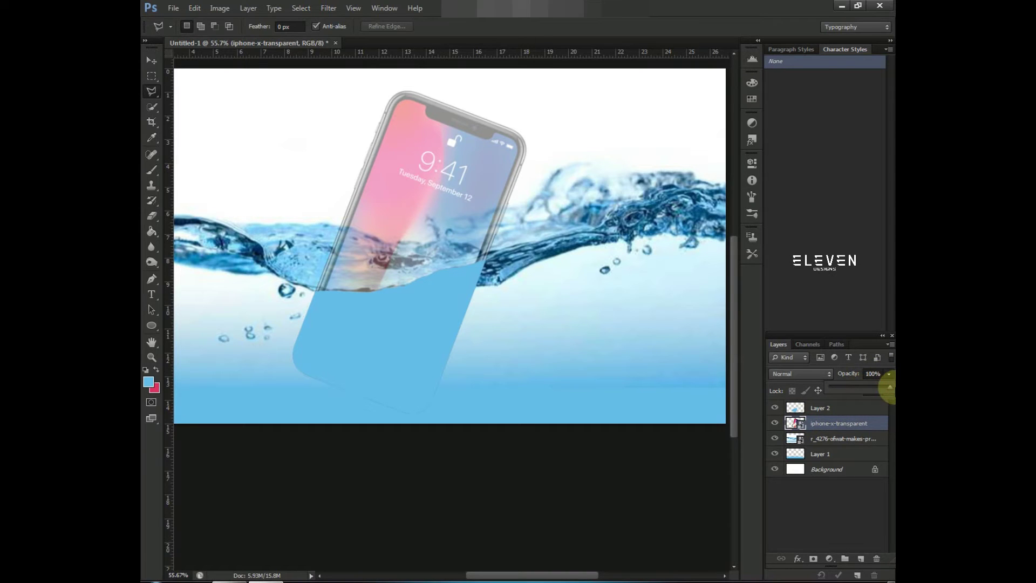
{"action": "left_click", "coordinate": [812, 407]}
{"action": "left_click", "coordinate": [888, 390]}
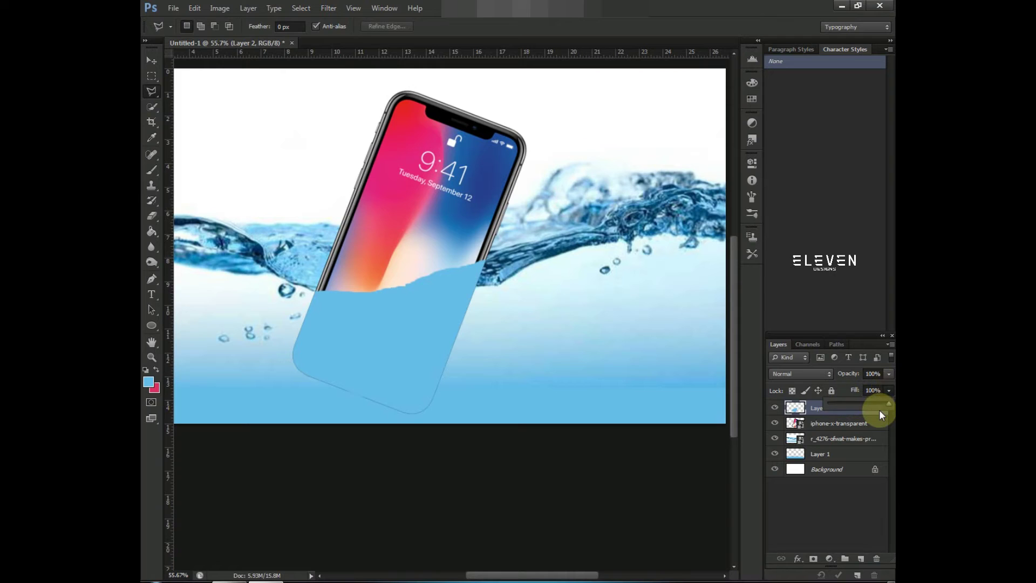
{"action": "left_click_drag", "start_coordinate": [875, 404], "coordinate": [857, 406]}
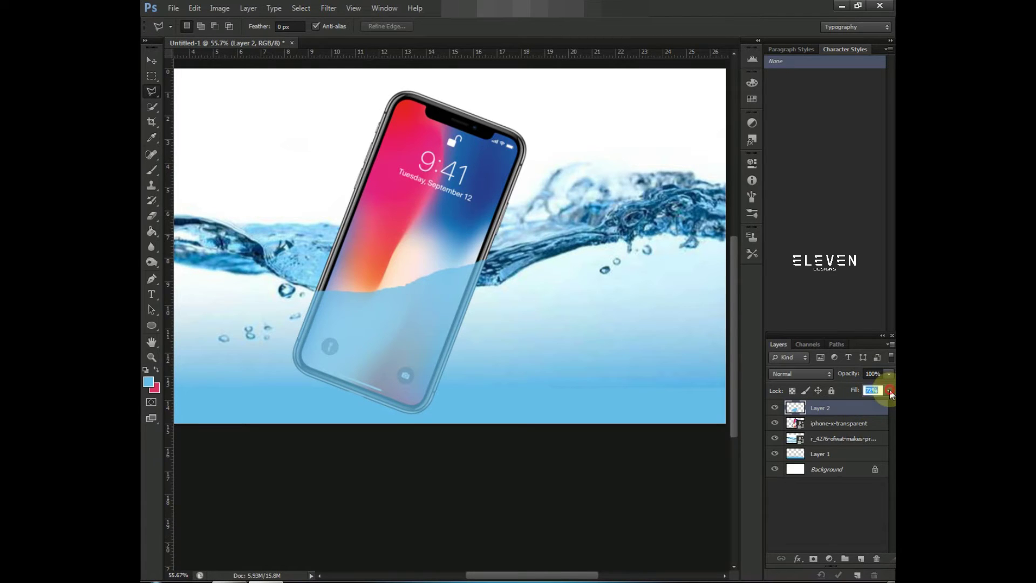
{"action": "left_click", "coordinate": [141, 216]}
{"action": "left_click_drag", "start_coordinate": [839, 402], "coordinate": [808, 448]}
Step: Zoom in on the water surface and fade the phone to see the water behind it
{"action": "left_click", "coordinate": [815, 441]}
{"action": "left_click", "coordinate": [775, 424]}
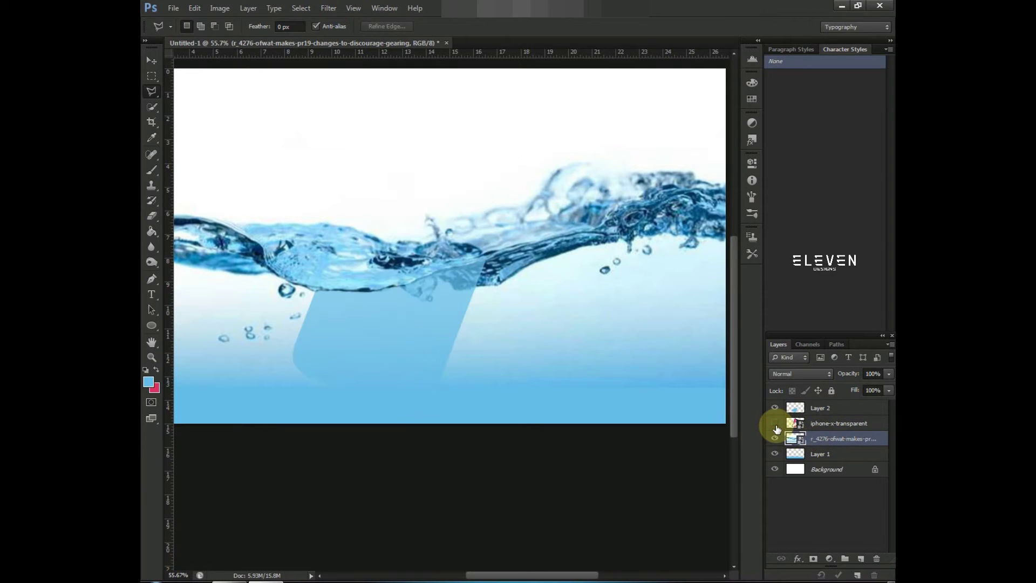
{"action": "left_click", "coordinate": [775, 425]}
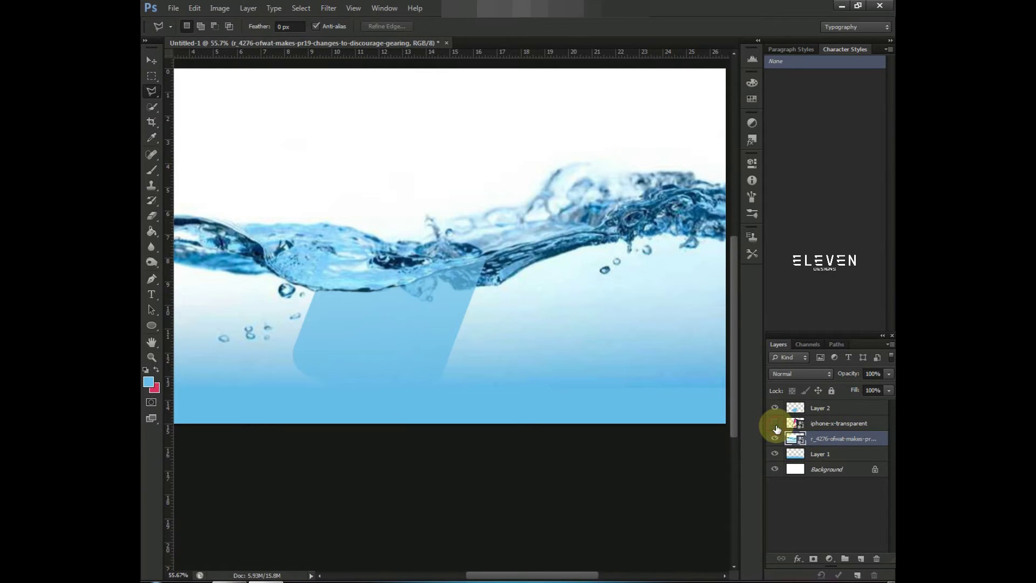
{"action": "left_click", "coordinate": [151, 357]}
{"action": "left_click_drag", "start_coordinate": [326, 323], "coordinate": [370, 296]}
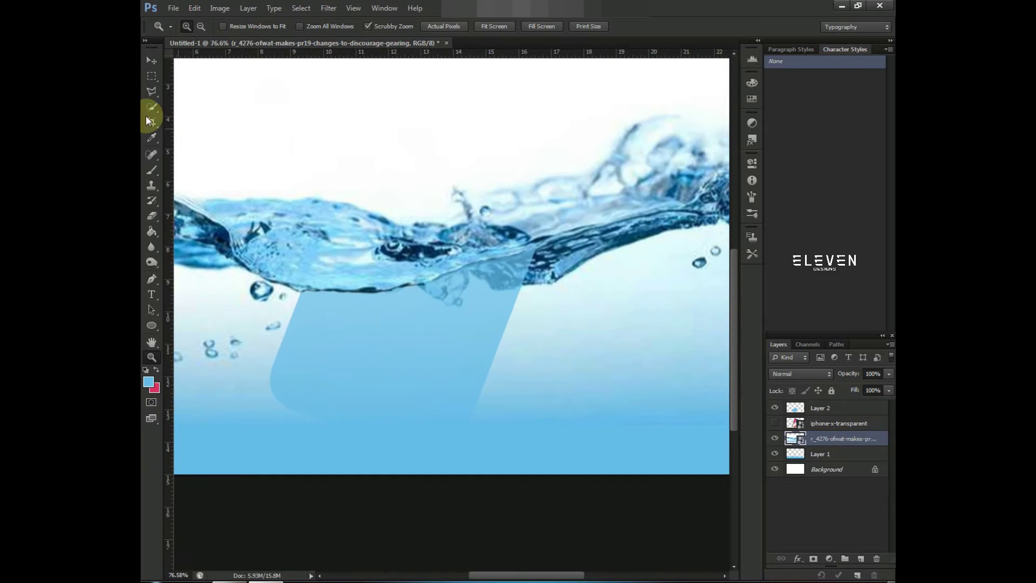
{"action": "left_click", "coordinate": [152, 106]}
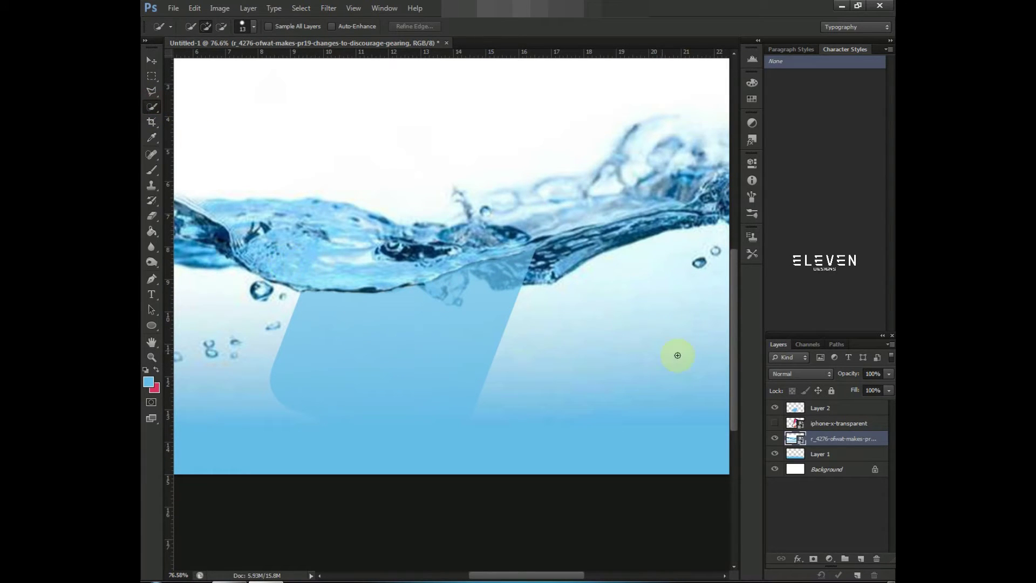
{"action": "left_click", "coordinate": [775, 423]}
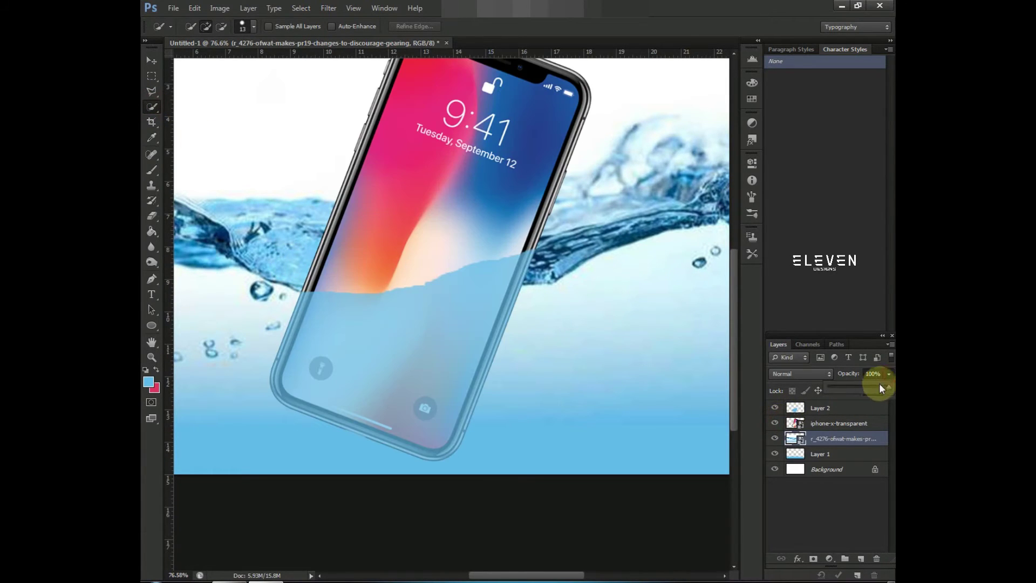
{"action": "left_click", "coordinate": [837, 423]}
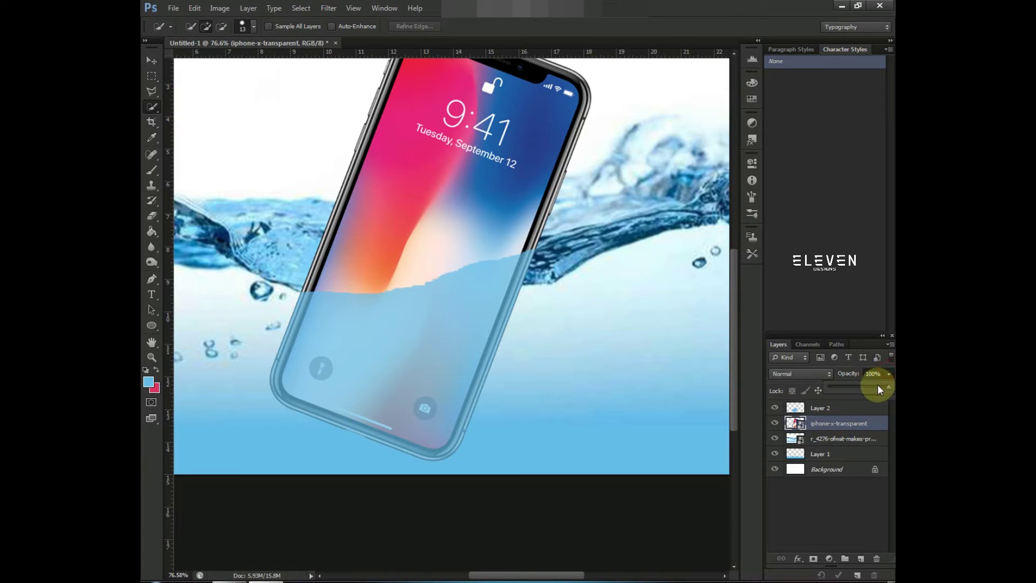
{"action": "left_click_drag", "start_coordinate": [840, 387], "coordinate": [840, 389]}
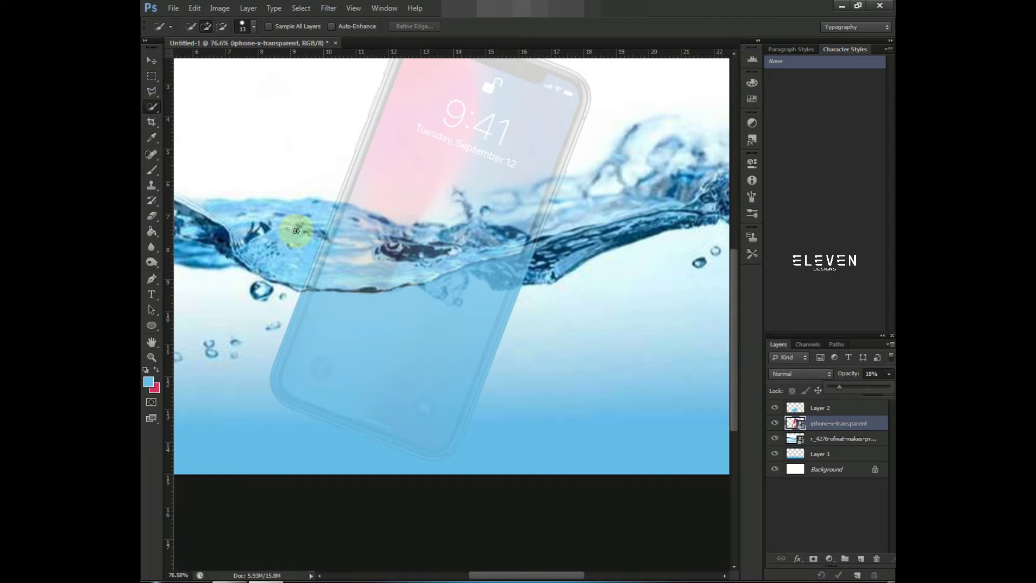
{"action": "left_click", "coordinate": [789, 439]}
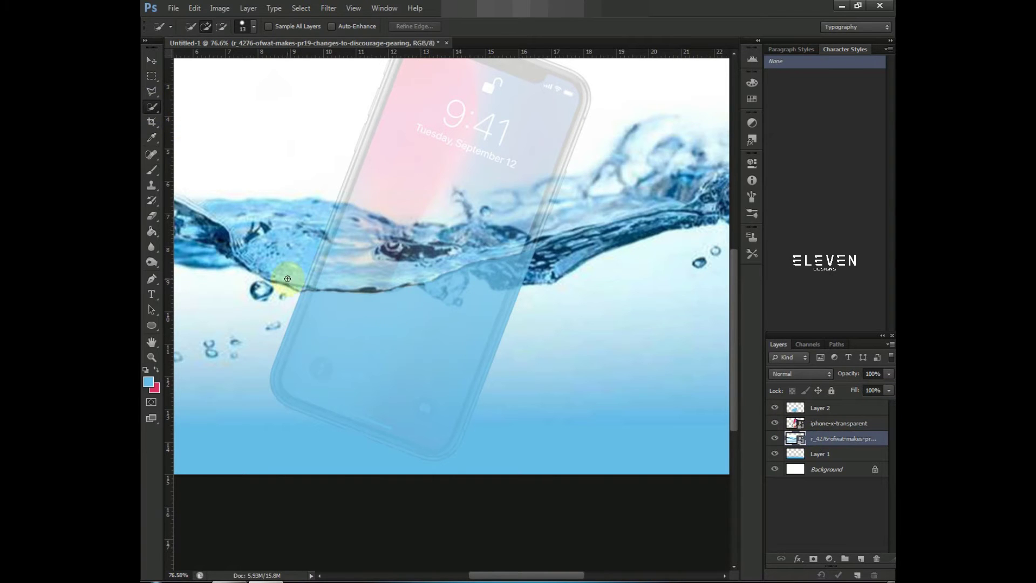
Step: Quick Select the splash crest along the waterline and copy it to Layer 3 at the top
{"action": "left_click_drag", "start_coordinate": [316, 278], "coordinate": [342, 278]}
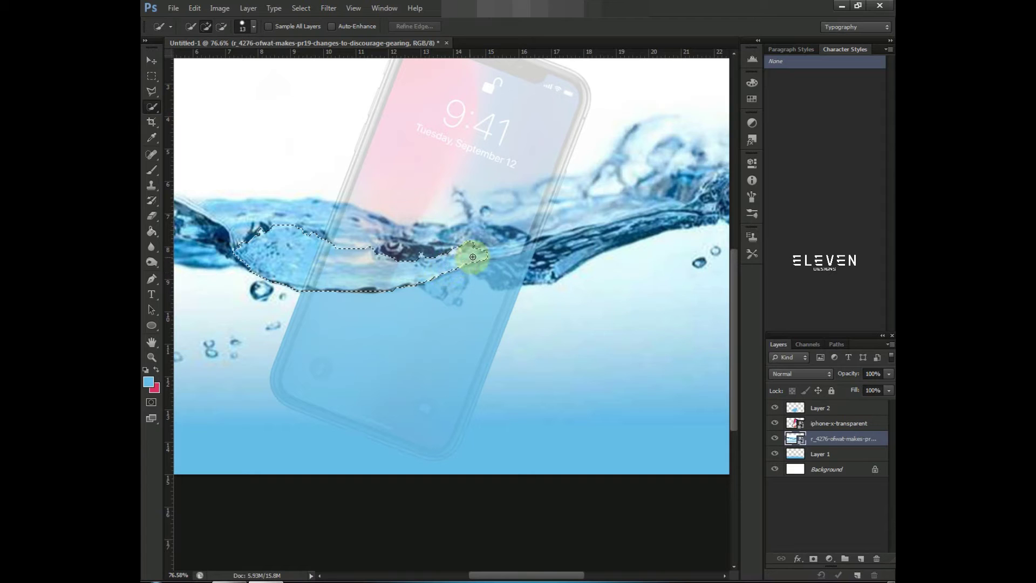
{"action": "left_click_drag", "start_coordinate": [472, 257], "coordinate": [522, 250]}
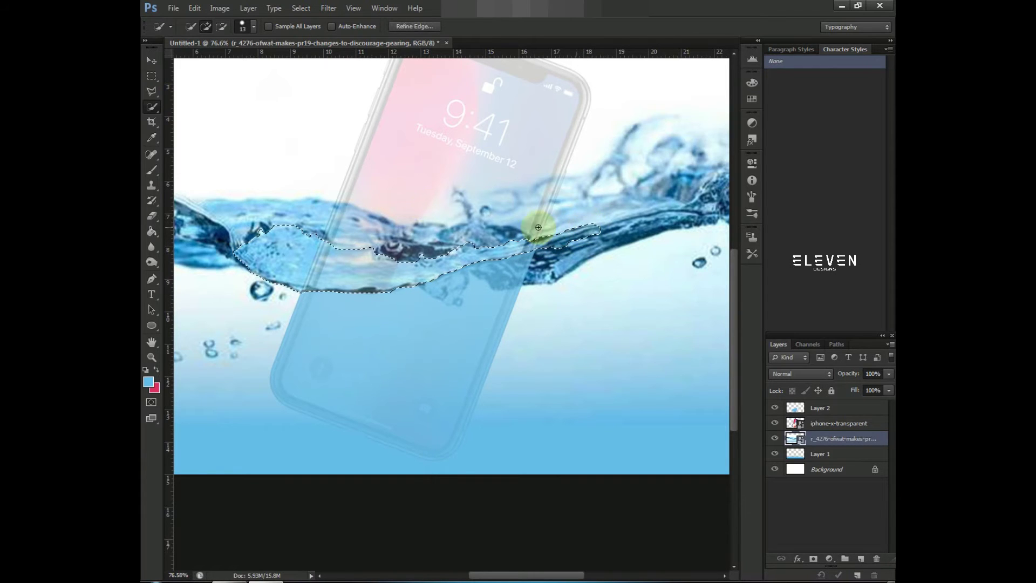
{"action": "left_click", "coordinate": [221, 26]}
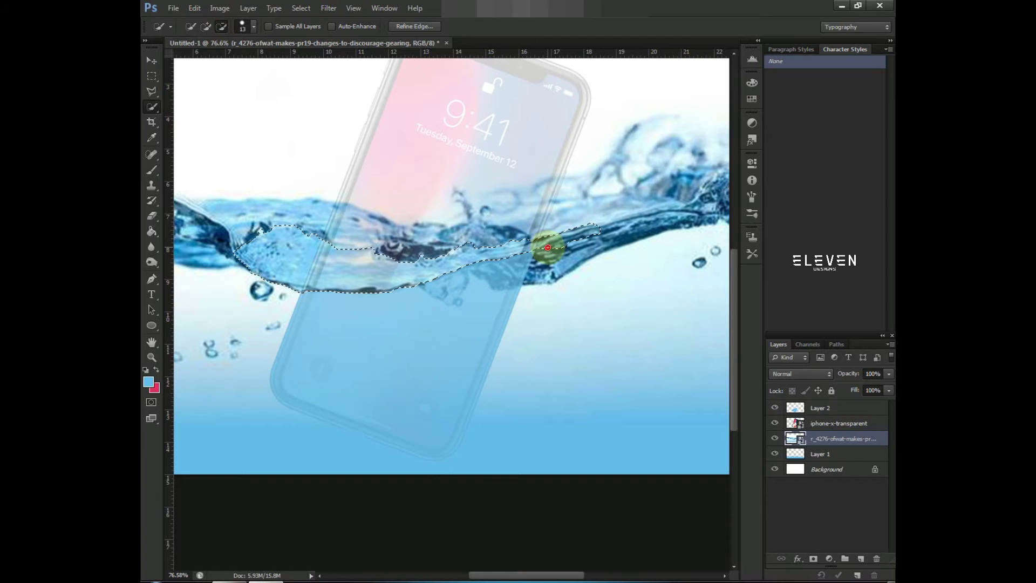
{"action": "left_click_drag", "start_coordinate": [548, 247], "coordinate": [569, 242]}
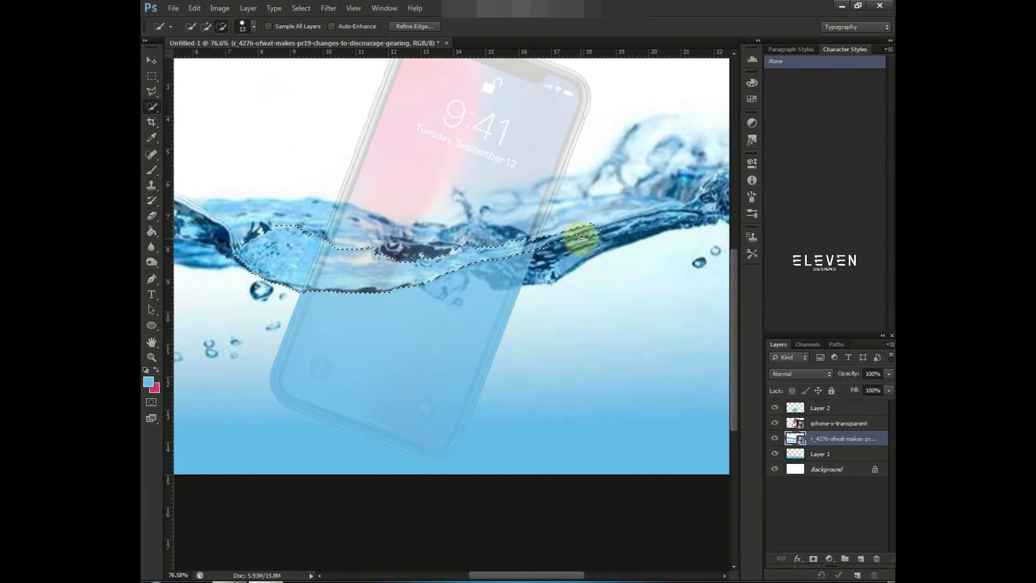
{"action": "left_click_drag", "start_coordinate": [585, 235], "coordinate": [597, 227]}
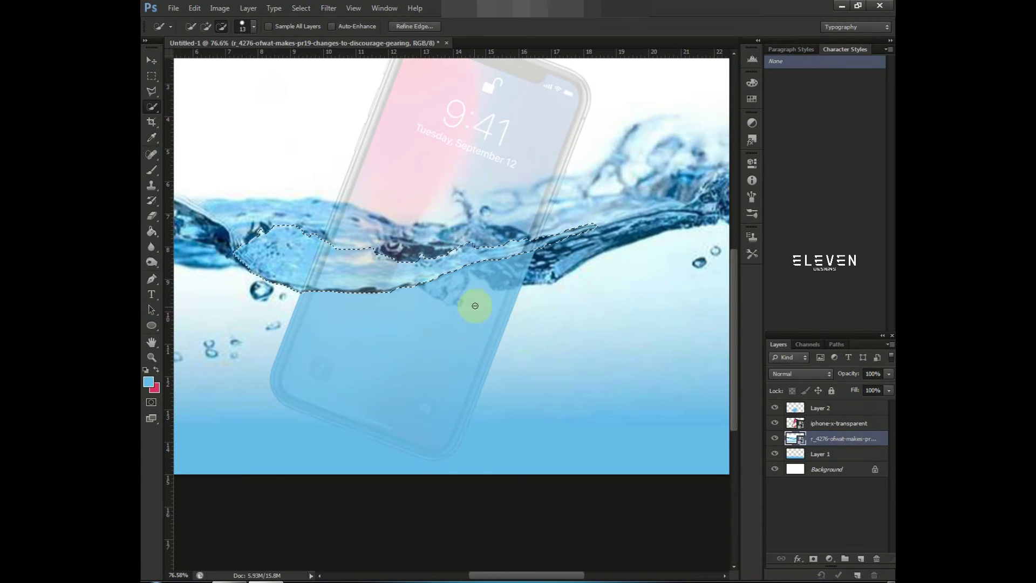
{"action": "right_click", "coordinate": [276, 247]}
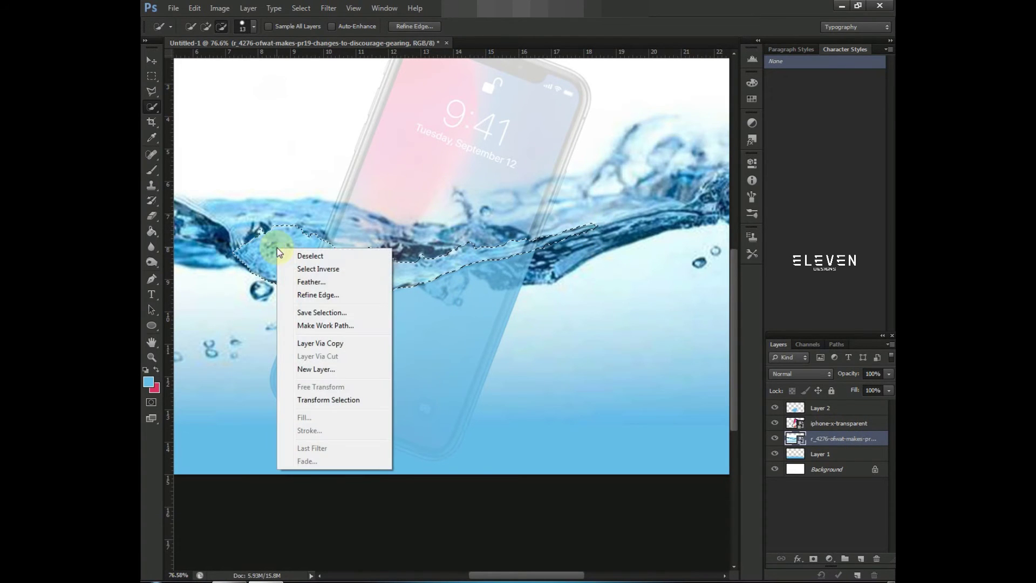
{"action": "left_click", "coordinate": [334, 345]}
{"action": "left_click_drag", "start_coordinate": [829, 442], "coordinate": [826, 402]}
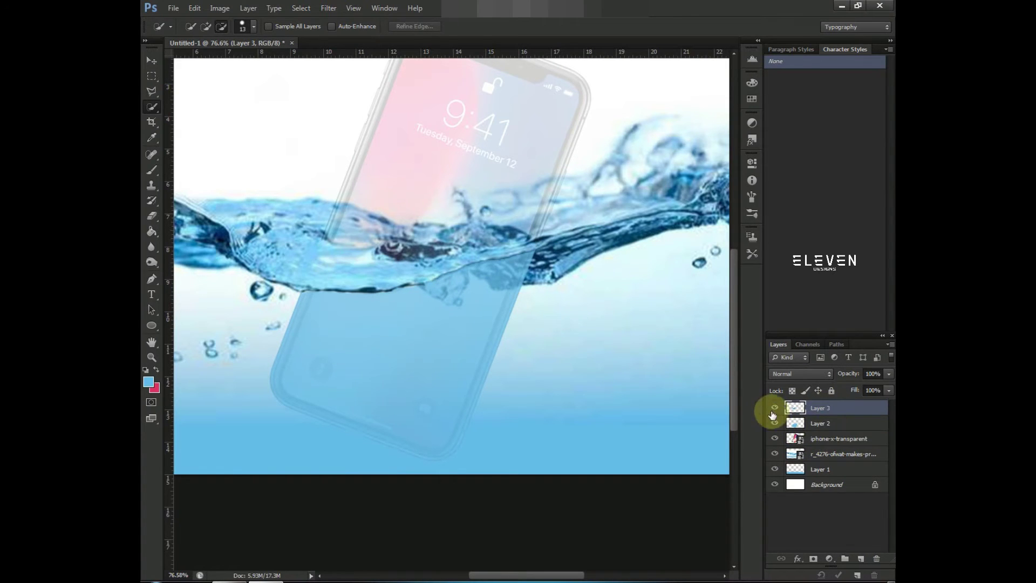
Step: Restore the iPhone layer to 100% opacity and zoom out to view the whole composition
{"action": "left_click", "coordinate": [847, 440]}
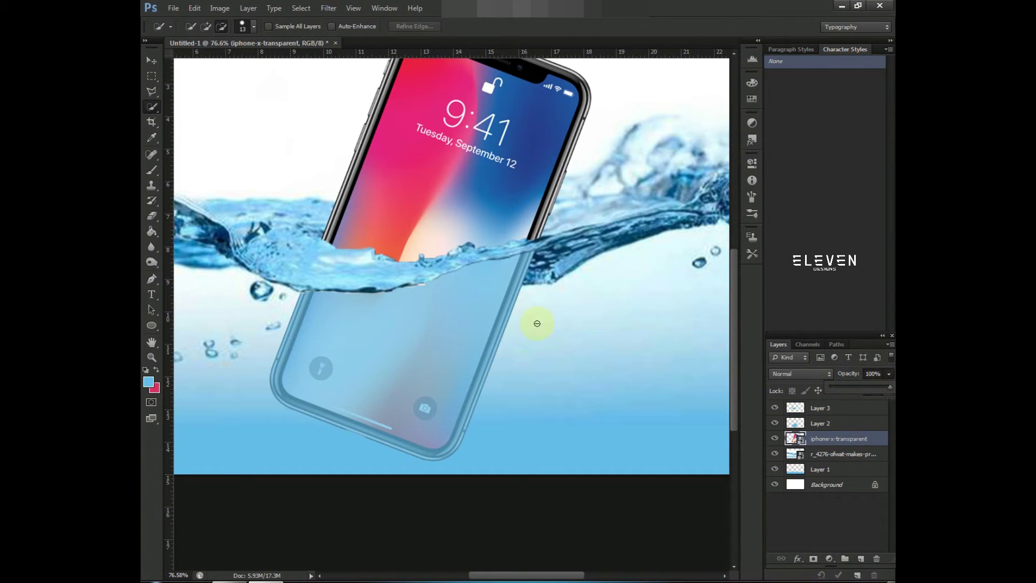
{"action": "left_click", "coordinate": [152, 357]}
{"action": "mouse_move", "coordinate": [629, 399]}
{"action": "left_mouse_down"}
{"action": "mouse_move", "coordinate": [530, 405]}
{"action": "mouse_move", "coordinate": [518, 354]}
{"action": "mouse_move", "coordinate": [475, 346]}
{"action": "left_mouse_up"}
{"action": "left_click_drag", "start_coordinate": [517, 362], "coordinate": [517, 362]}
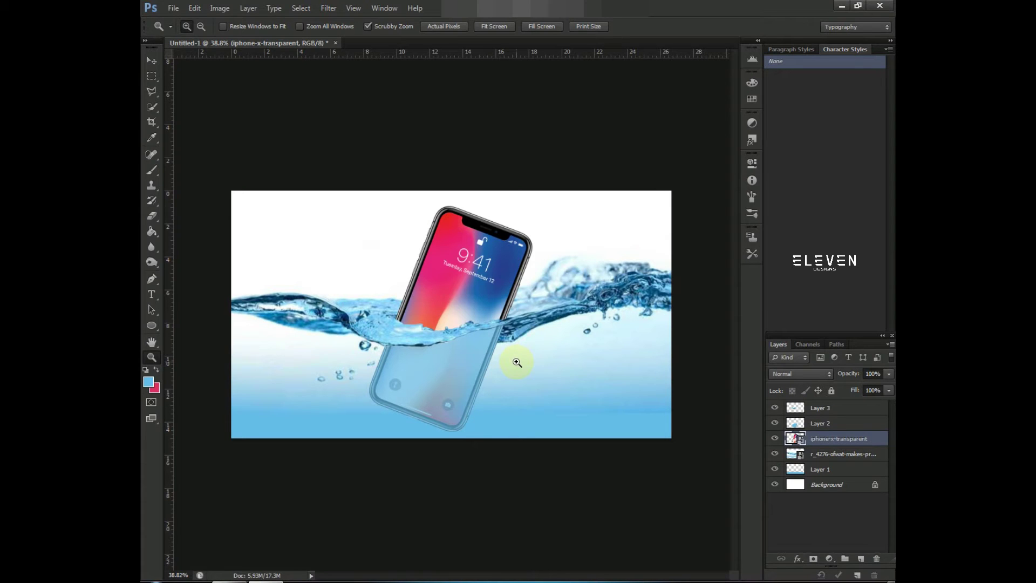
Step: Refine the splash selection on the water layer and copy it to Layer 4 above the iPhone
{"action": "left_click", "coordinate": [775, 438]}
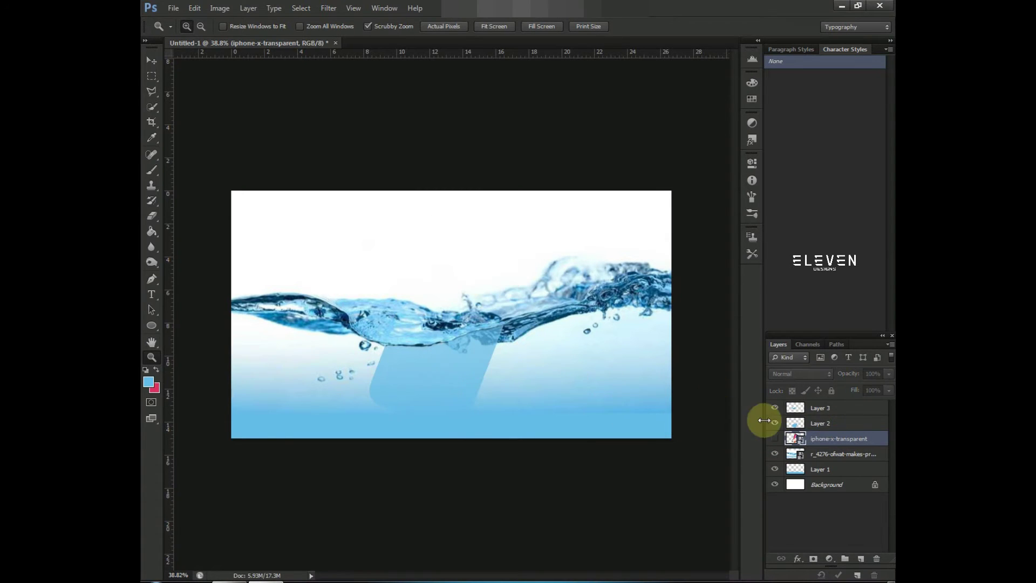
{"action": "left_click_drag", "start_coordinate": [468, 347], "coordinate": [525, 353]}
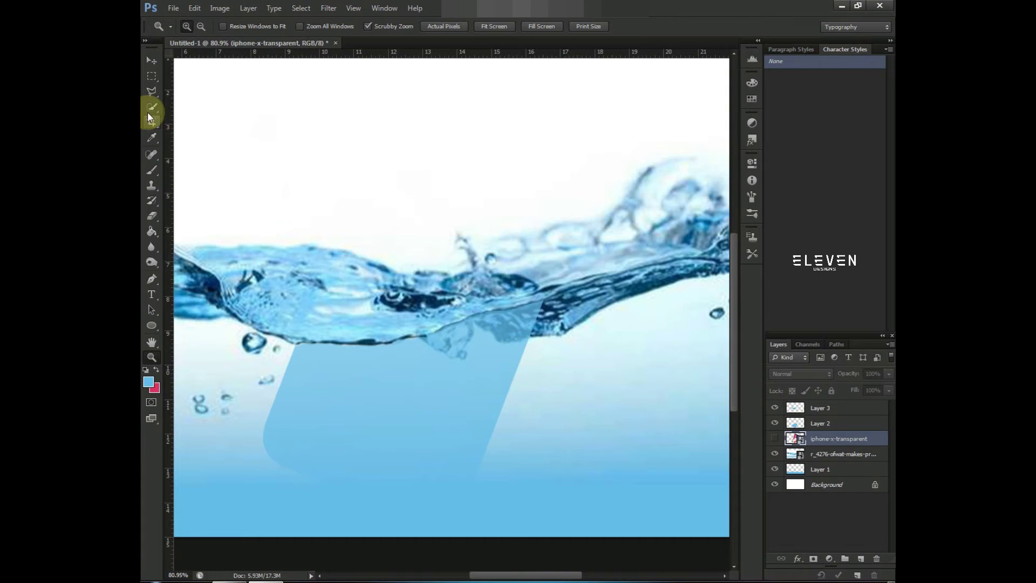
{"action": "left_click", "coordinate": [149, 110]}
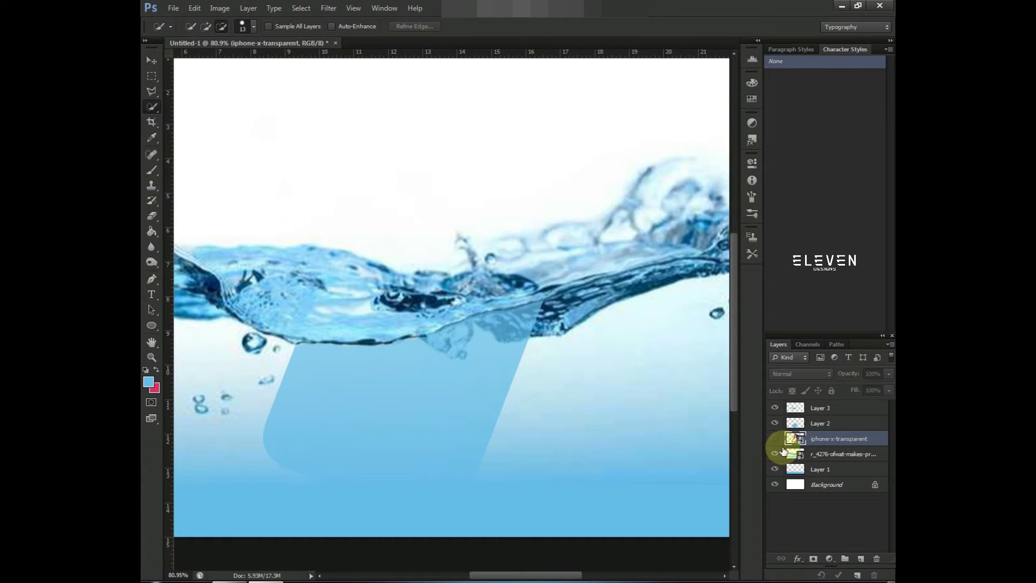
{"action": "left_click", "coordinate": [820, 453]}
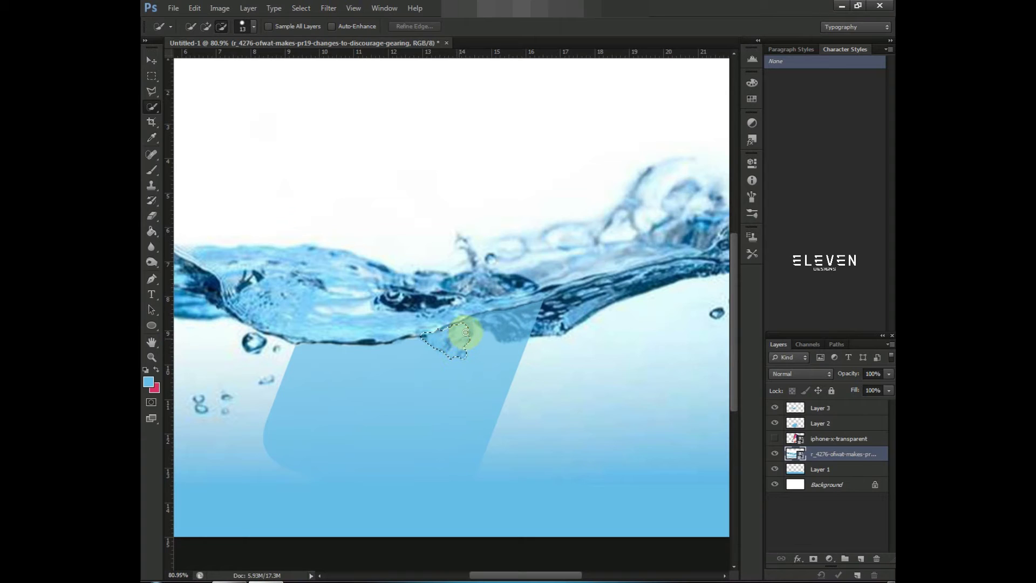
{"action": "mouse_move", "coordinate": [467, 321]}
{"action": "left_mouse_down"}
{"action": "mouse_move", "coordinate": [484, 315]}
{"action": "mouse_move", "coordinate": [518, 337]}
{"action": "mouse_move", "coordinate": [529, 315]}
{"action": "left_mouse_up"}
{"action": "right_click", "coordinate": [531, 319]}
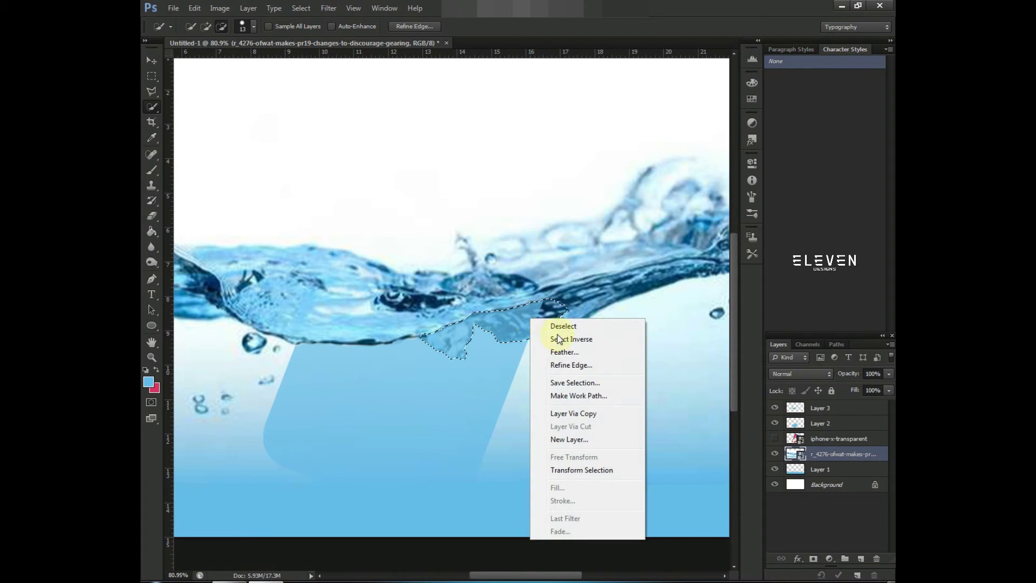
{"action": "left_click", "coordinate": [590, 415]}
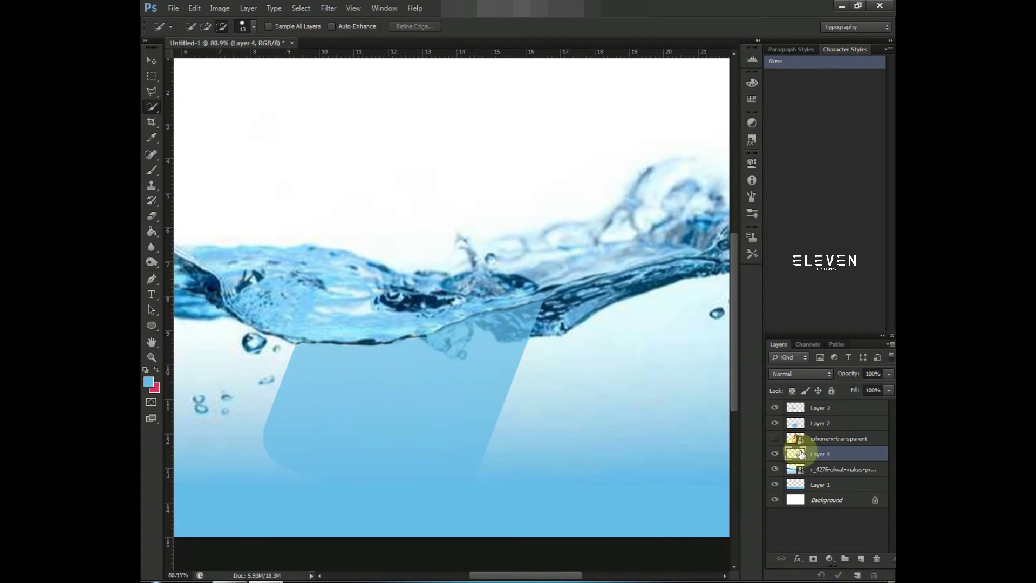
{"action": "left_click_drag", "start_coordinate": [801, 455], "coordinate": [823, 417]}
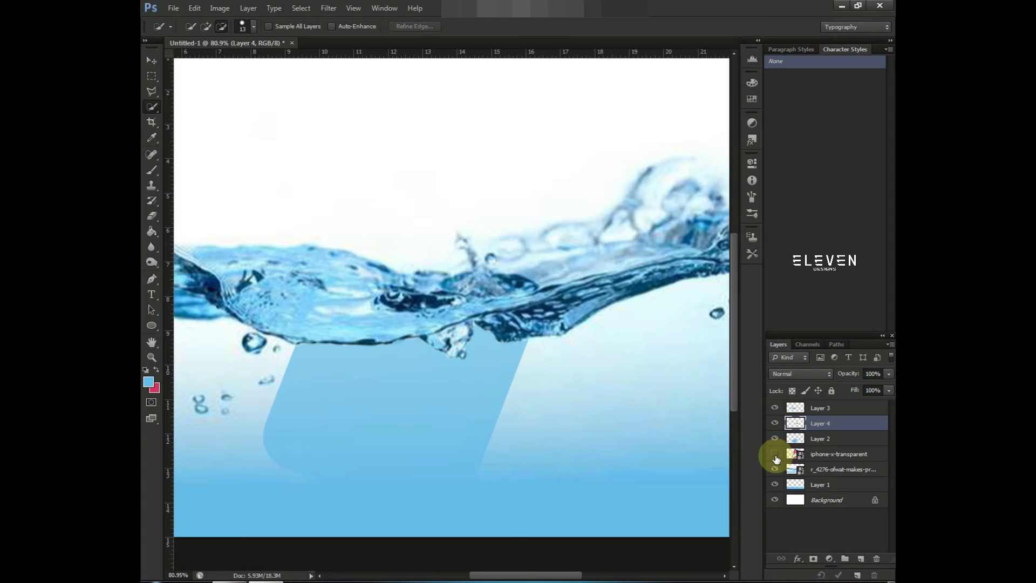
Step: Make the iPhone layer visible again and zoom out, then back in on the composition
{"action": "left_click", "coordinate": [775, 455]}
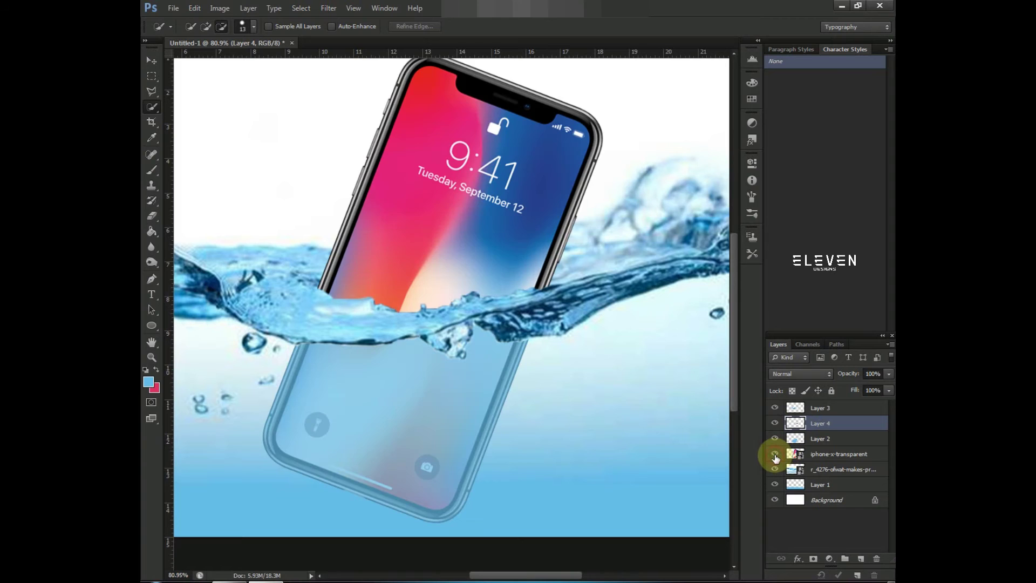
{"action": "left_click", "coordinate": [151, 358]}
{"action": "left_click_drag", "start_coordinate": [419, 407], "coordinate": [381, 384]}
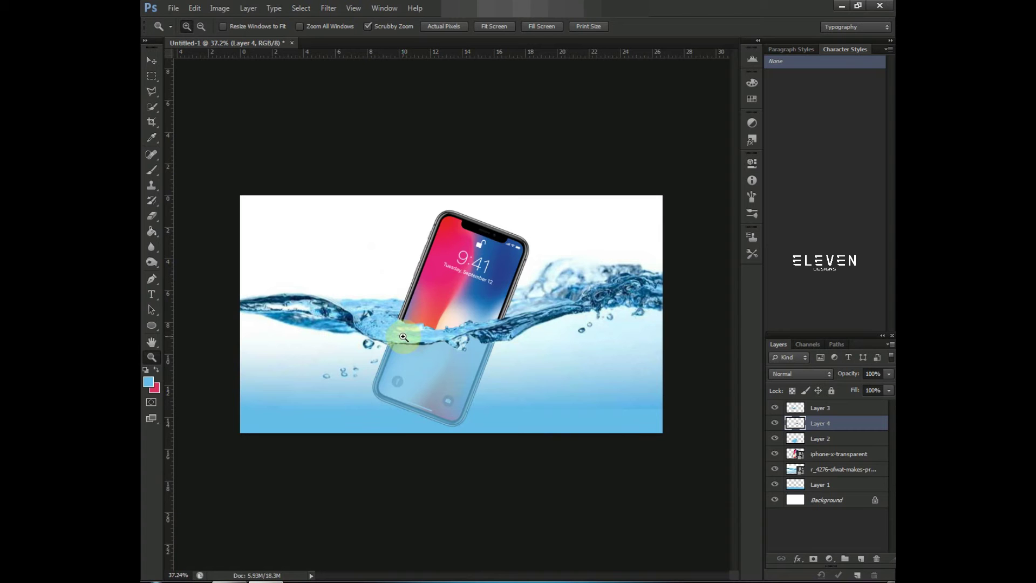
{"action": "mouse_move", "coordinate": [410, 314]}
{"action": "left_mouse_down"}
{"action": "mouse_move", "coordinate": [439, 310]}
{"action": "mouse_move", "coordinate": [446, 325]}
{"action": "mouse_move", "coordinate": [428, 312]}
{"action": "left_mouse_up"}
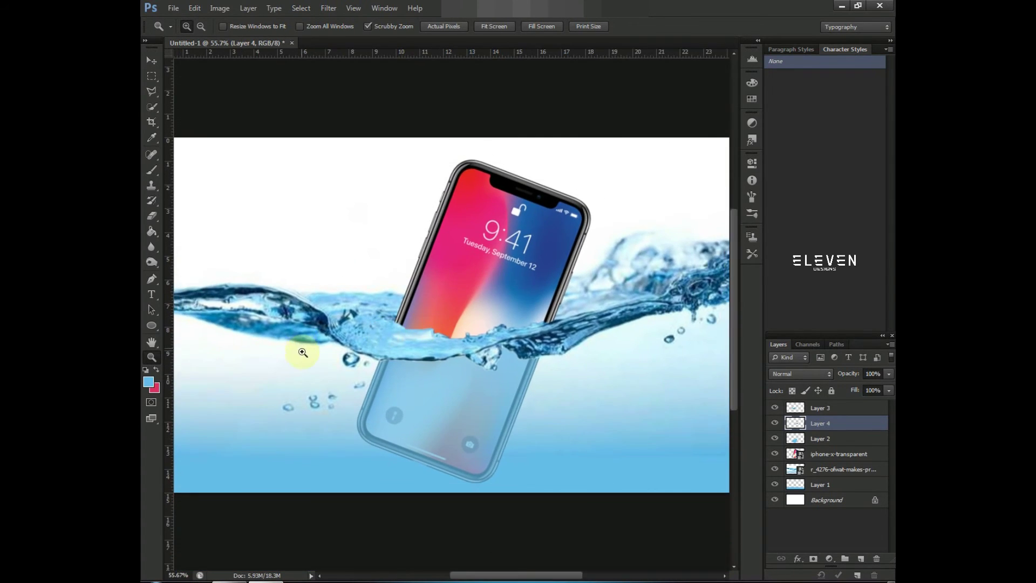
Step: Place the Water-Bubbles-PNG-Photos image, tilted about 18° over the phone's submerged half
{"action": "left_click", "coordinate": [173, 8]}
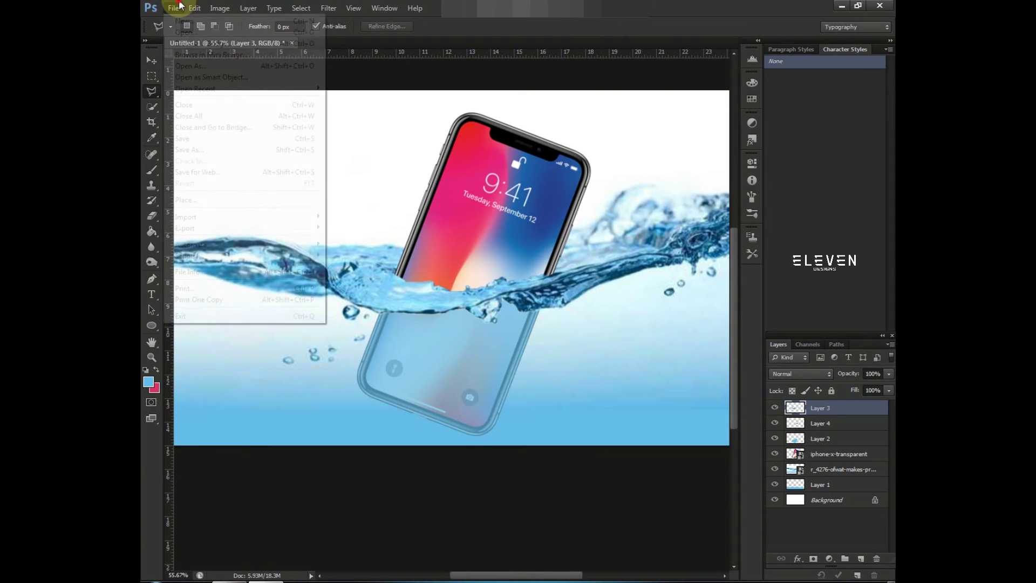
{"action": "left_click", "coordinate": [254, 200]}
{"action": "left_click", "coordinate": [439, 127]}
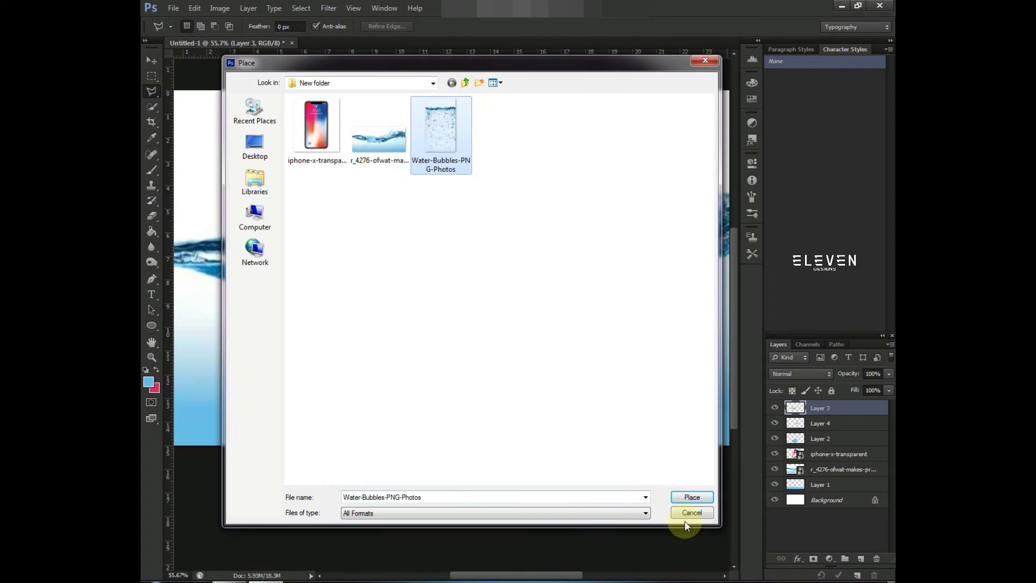
{"action": "left_click", "coordinate": [690, 497]}
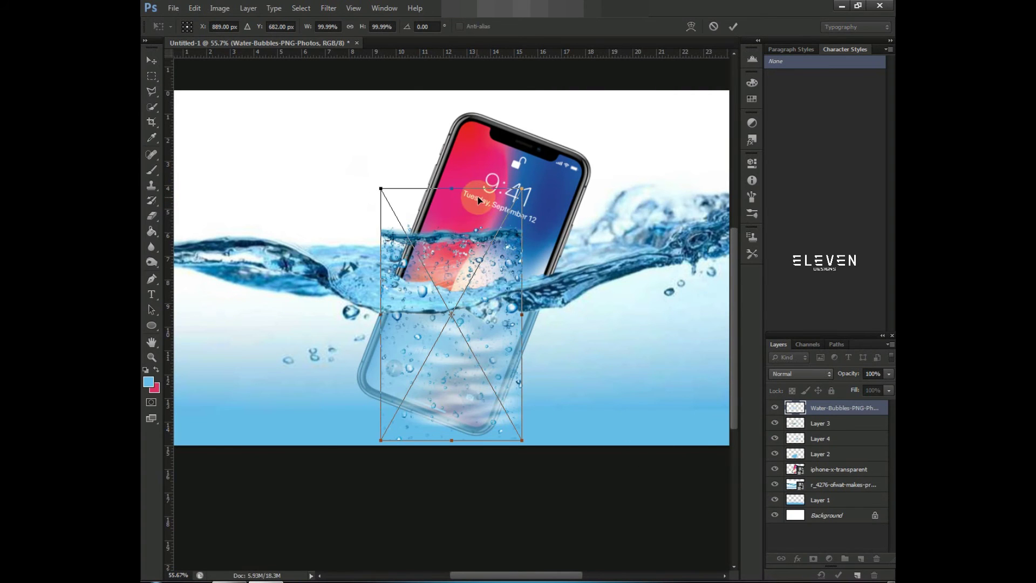
{"action": "left_click_drag", "start_coordinate": [526, 181], "coordinate": [568, 206]}
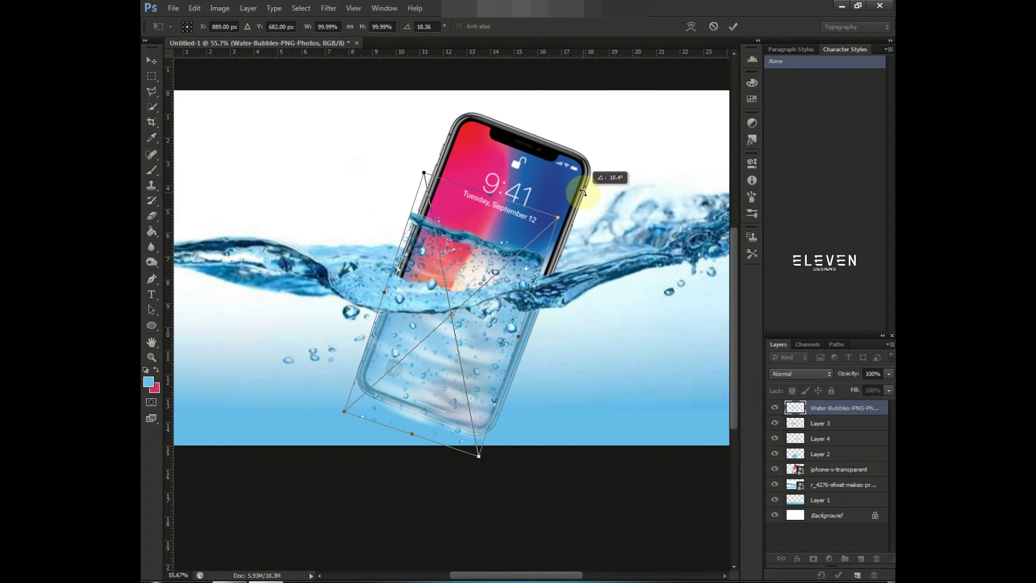
{"action": "left_click_drag", "start_coordinate": [476, 290], "coordinate": [463, 336]}
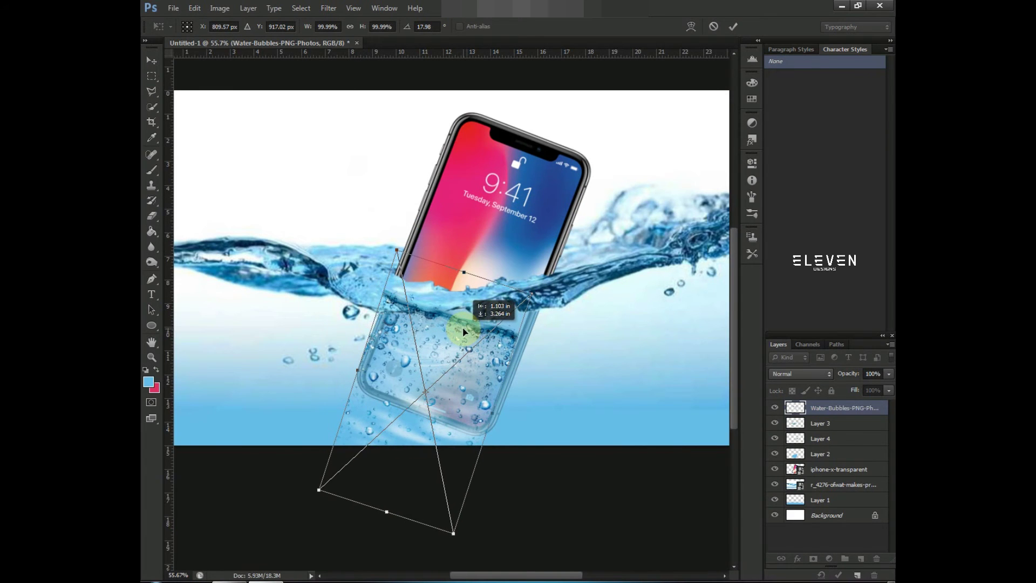
Step: Commit the bubbles placement and set the bubbles layer to Multiply blending
{"action": "key", "text": "Return"}
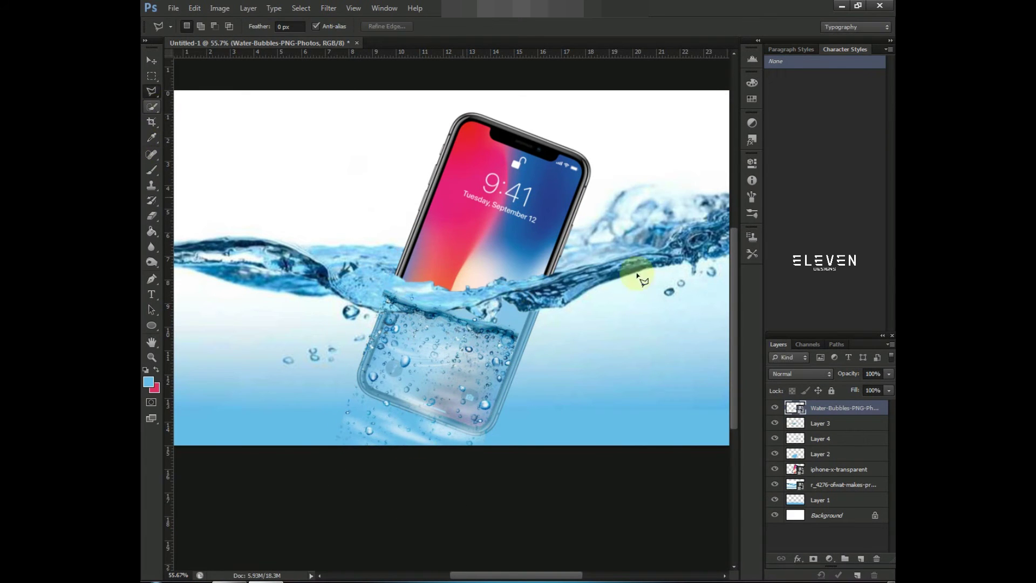
{"action": "scroll", "coordinate": [803, 374], "scroll_direction": "down", "scroll_amount": 20}
{"action": "left_click", "coordinate": [803, 377]}
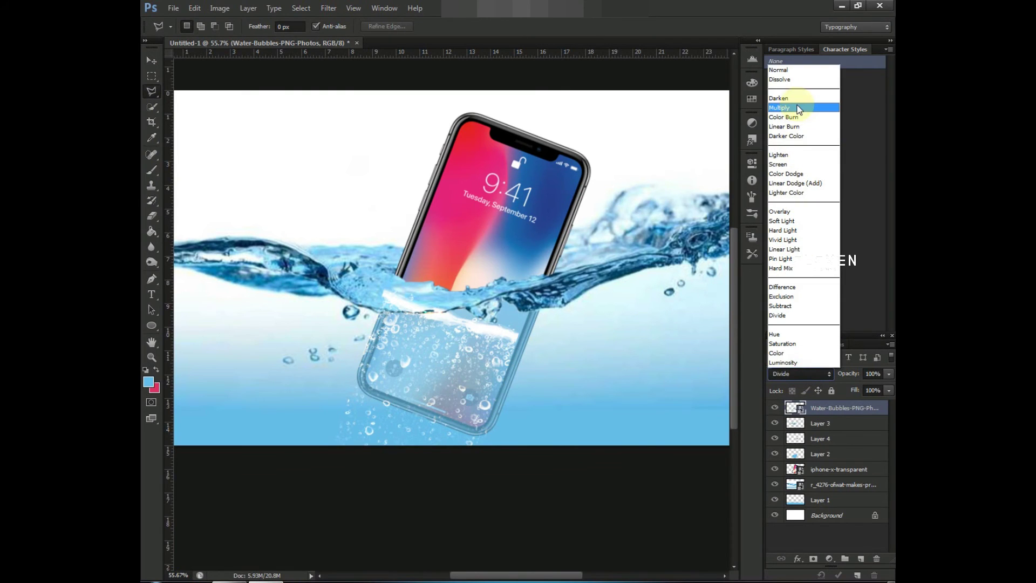
{"action": "left_click", "coordinate": [797, 104]}
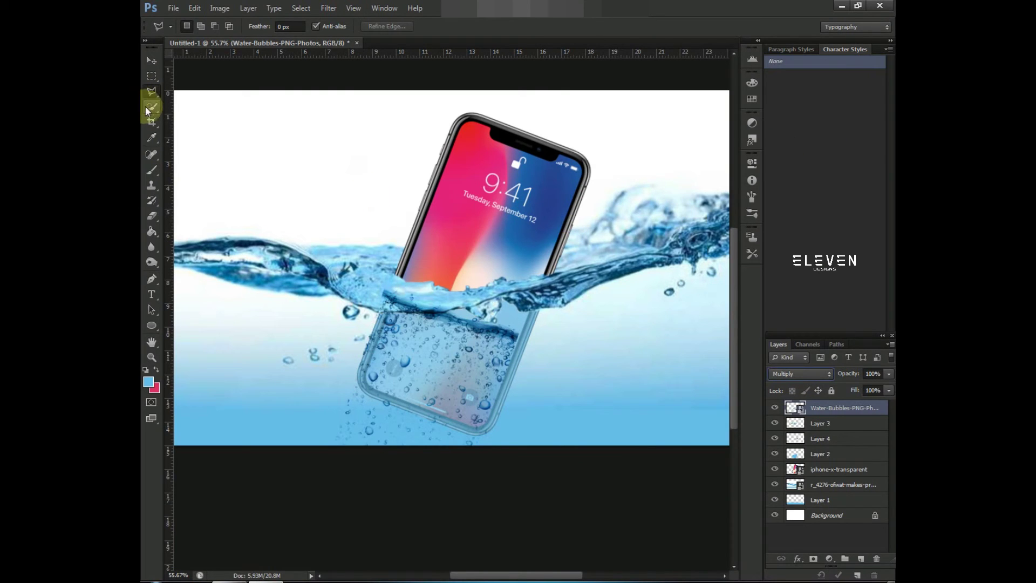
Step: Rasterize the bubbles layer and brush over the bubbles along the waterline
{"action": "left_click", "coordinate": [152, 171]}
{"action": "left_click", "coordinate": [430, 319]}
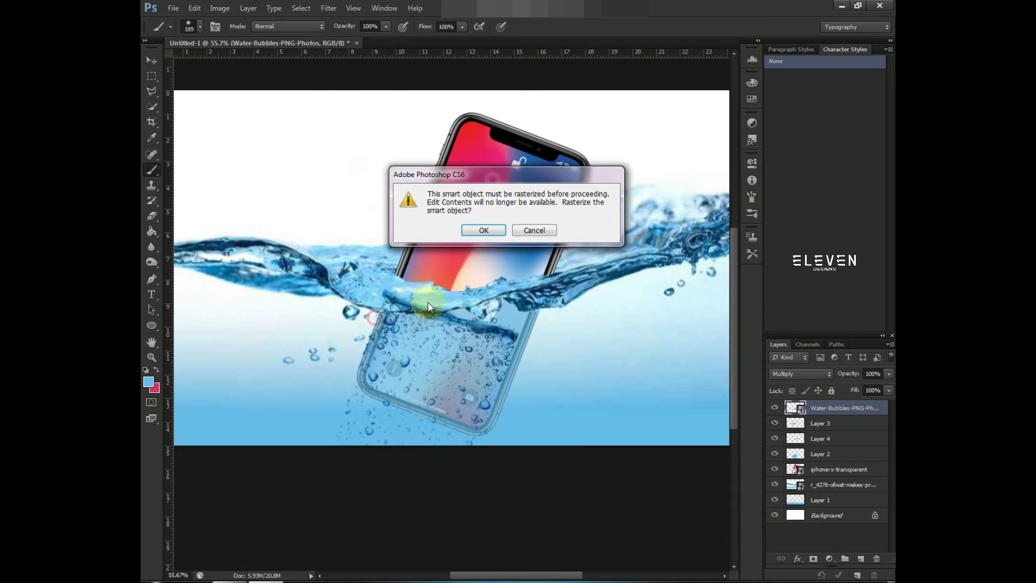
{"action": "left_click", "coordinate": [475, 227]}
{"action": "left_click_drag", "start_coordinate": [411, 315], "coordinate": [529, 339]}
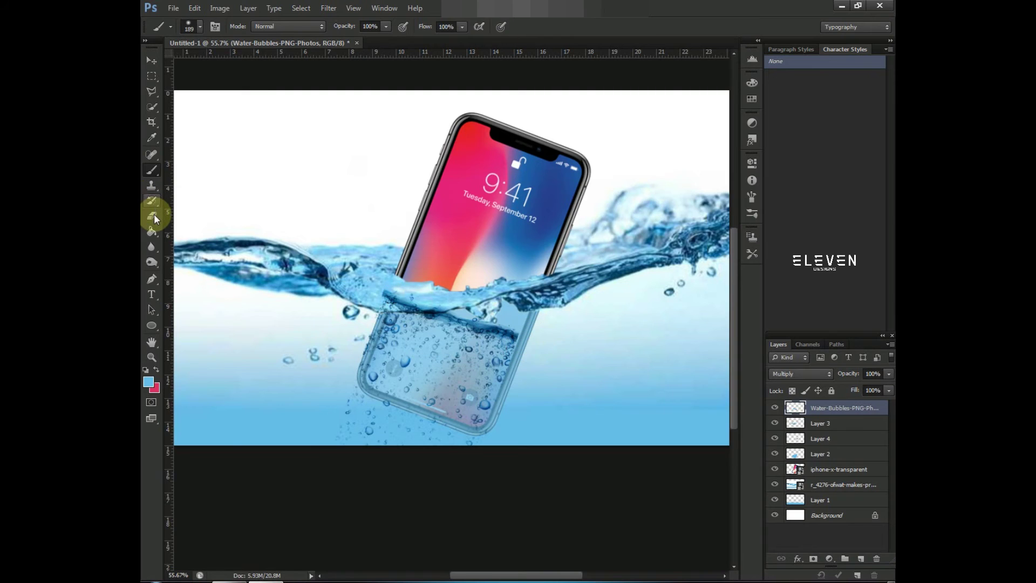
Step: Erase stray bubbles along the waterline around the phone with a 46 px eraser
{"action": "left_click", "coordinate": [152, 215]}
{"action": "right_click", "coordinate": [419, 299]}
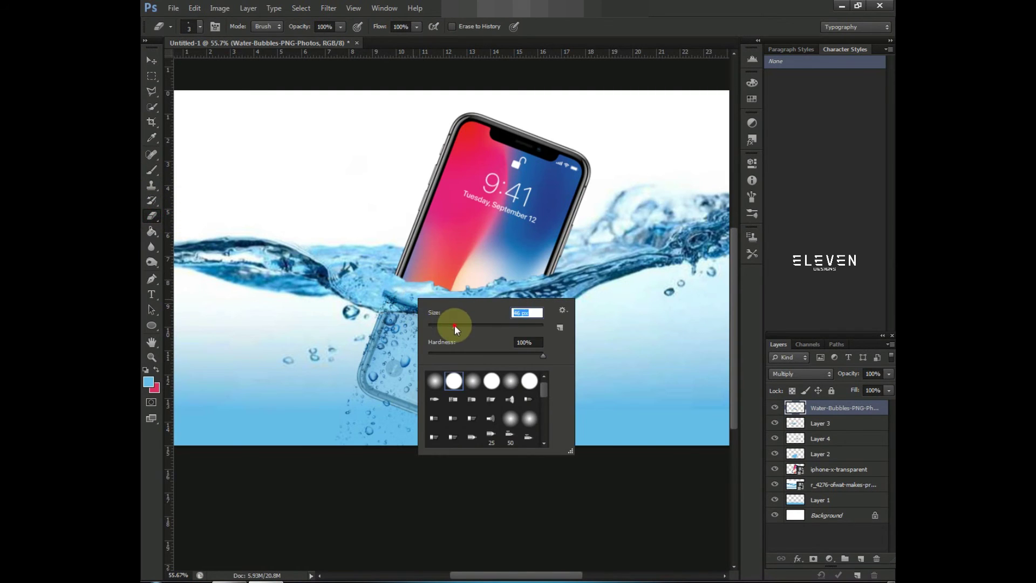
{"action": "left_click", "coordinate": [359, 312]}
{"action": "mouse_move", "coordinate": [372, 305]}
{"action": "left_mouse_down"}
{"action": "mouse_move", "coordinate": [528, 340]}
{"action": "mouse_move", "coordinate": [450, 318]}
{"action": "mouse_move", "coordinate": [450, 305]}
{"action": "left_mouse_up"}
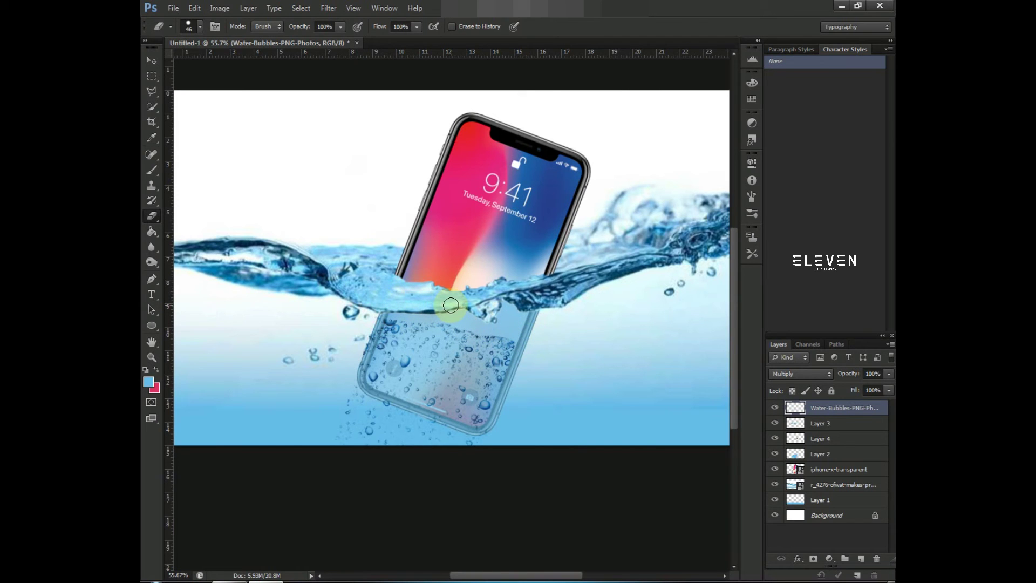
{"action": "key", "text": "ctrl+t"}
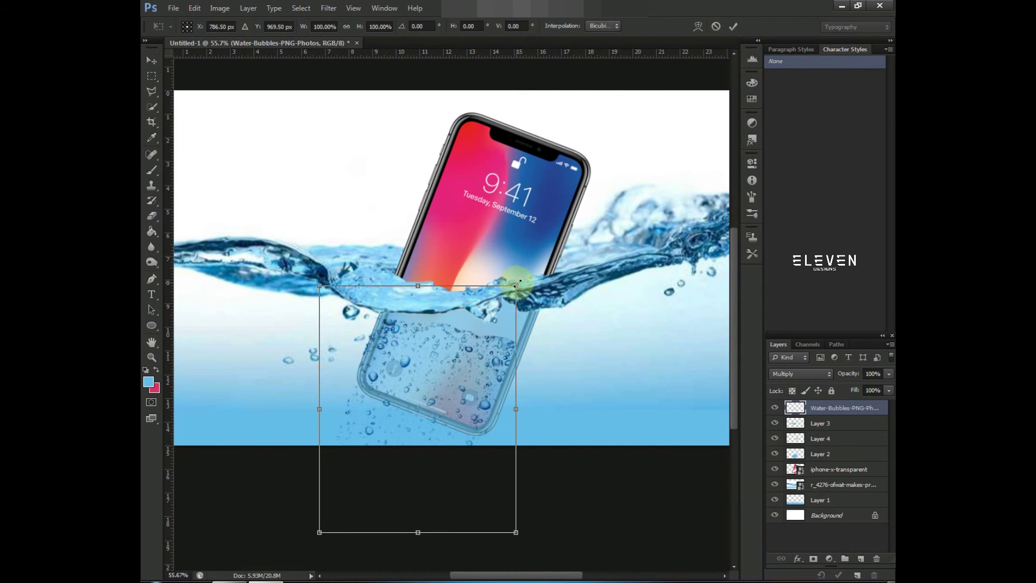
Step: Scale the bubbles up and move them down over the submerged phone
{"action": "mouse_move", "coordinate": [517, 282]}
{"action": "left_mouse_down"}
{"action": "mouse_move", "coordinate": [551, 221]}
{"action": "mouse_move", "coordinate": [583, 217]}
{"action": "left_mouse_up"}
{"action": "mouse_move", "coordinate": [440, 342]}
{"action": "left_mouse_down"}
{"action": "mouse_move", "coordinate": [423, 358]}
{"action": "mouse_move", "coordinate": [436, 358]}
{"action": "left_mouse_up"}
{"action": "left_click", "coordinate": [152, 170]}
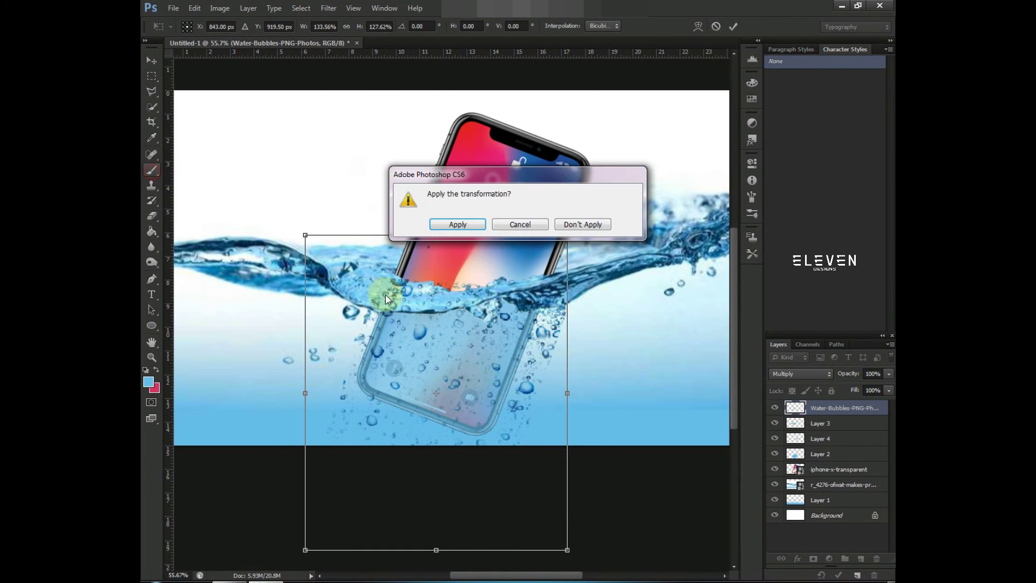
{"action": "left_click", "coordinate": [459, 224]}
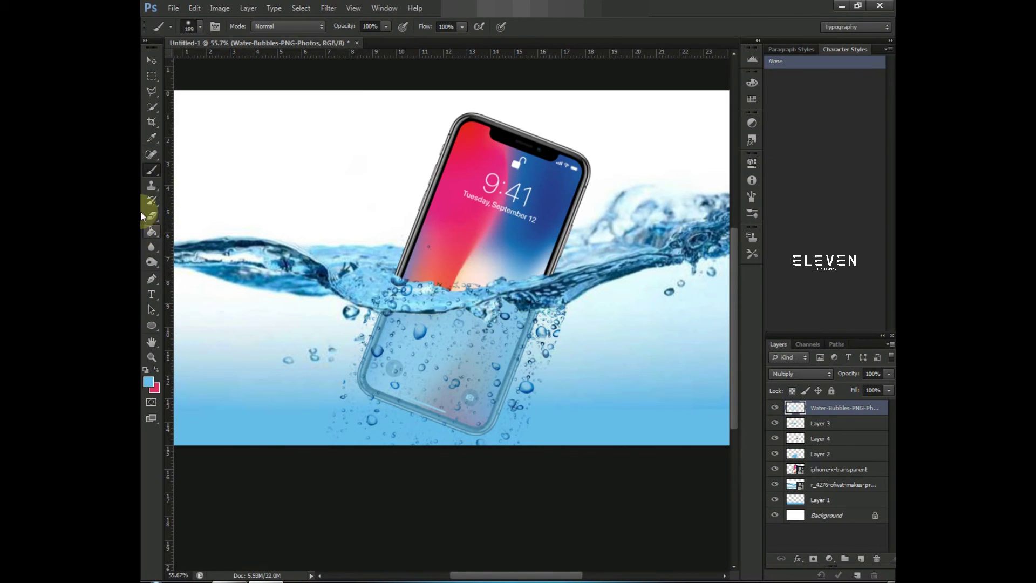
Step: Erase bubbles along the phone's lower and right edges and across its submerged screen
{"action": "left_click", "coordinate": [151, 215]}
{"action": "mouse_move", "coordinate": [410, 278]}
{"action": "left_mouse_down"}
{"action": "mouse_move", "coordinate": [371, 295]}
{"action": "mouse_move", "coordinate": [377, 302]}
{"action": "mouse_move", "coordinate": [414, 252]}
{"action": "left_mouse_up"}
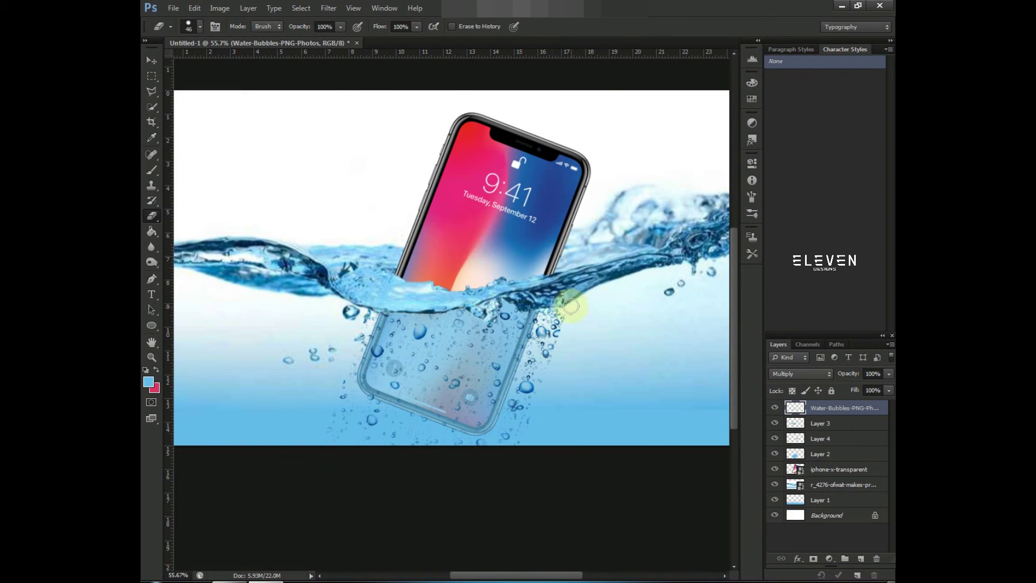
{"action": "left_click_drag", "start_coordinate": [550, 345], "coordinate": [537, 346]}
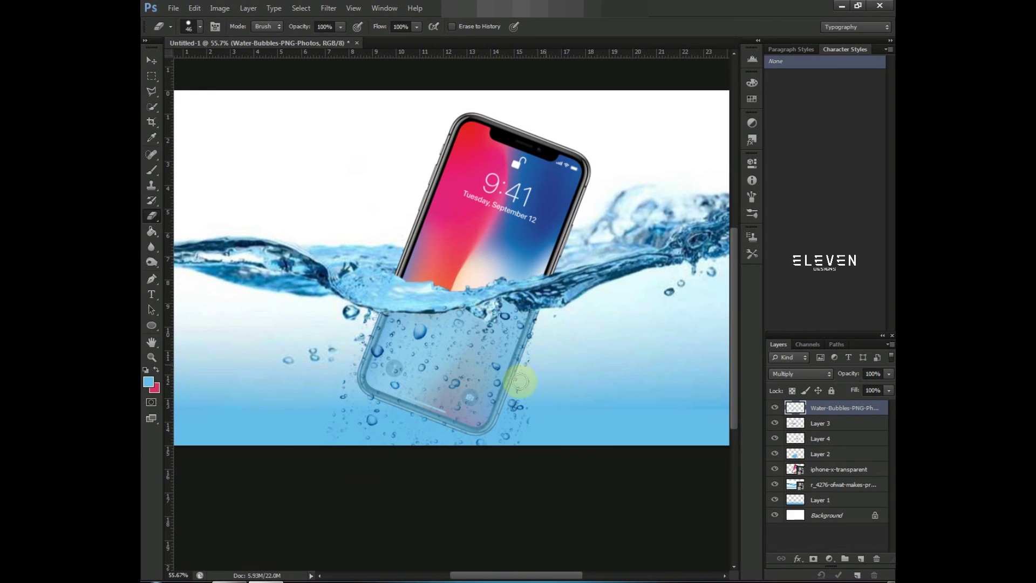
{"action": "mouse_move", "coordinate": [520, 382]}
{"action": "left_mouse_down"}
{"action": "mouse_move", "coordinate": [440, 381]}
{"action": "mouse_move", "coordinate": [528, 363]}
{"action": "mouse_move", "coordinate": [470, 335]}
{"action": "mouse_move", "coordinate": [411, 333]}
{"action": "left_mouse_up"}
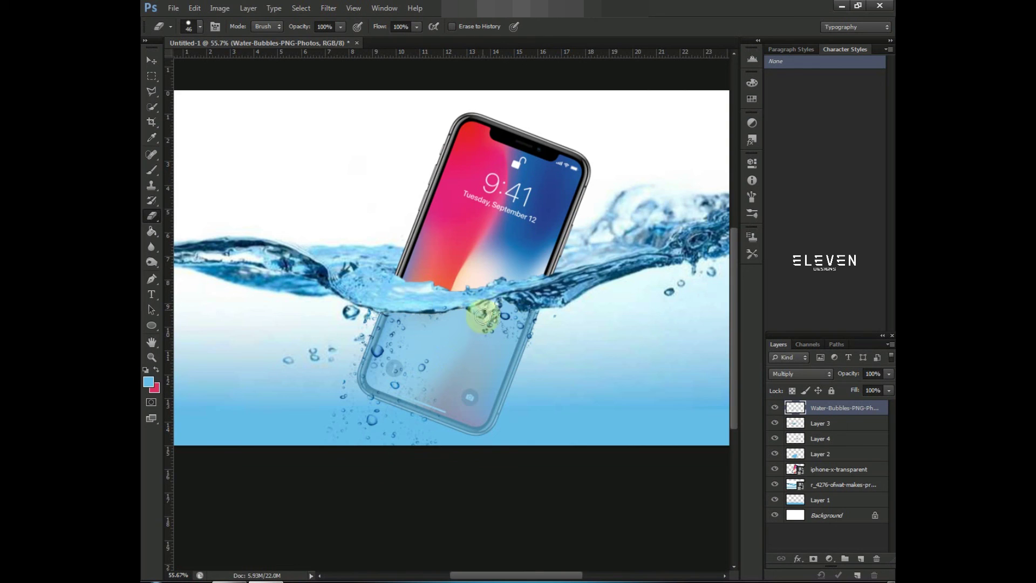
{"action": "mouse_move", "coordinate": [482, 316]}
{"action": "left_mouse_down"}
{"action": "mouse_move", "coordinate": [470, 338]}
{"action": "mouse_move", "coordinate": [486, 317]}
{"action": "mouse_move", "coordinate": [510, 340]}
{"action": "mouse_move", "coordinate": [552, 340]}
{"action": "mouse_move", "coordinate": [539, 319]}
{"action": "mouse_move", "coordinate": [564, 342]}
{"action": "mouse_move", "coordinate": [423, 399]}
{"action": "mouse_move", "coordinate": [335, 384]}
{"action": "left_mouse_up"}
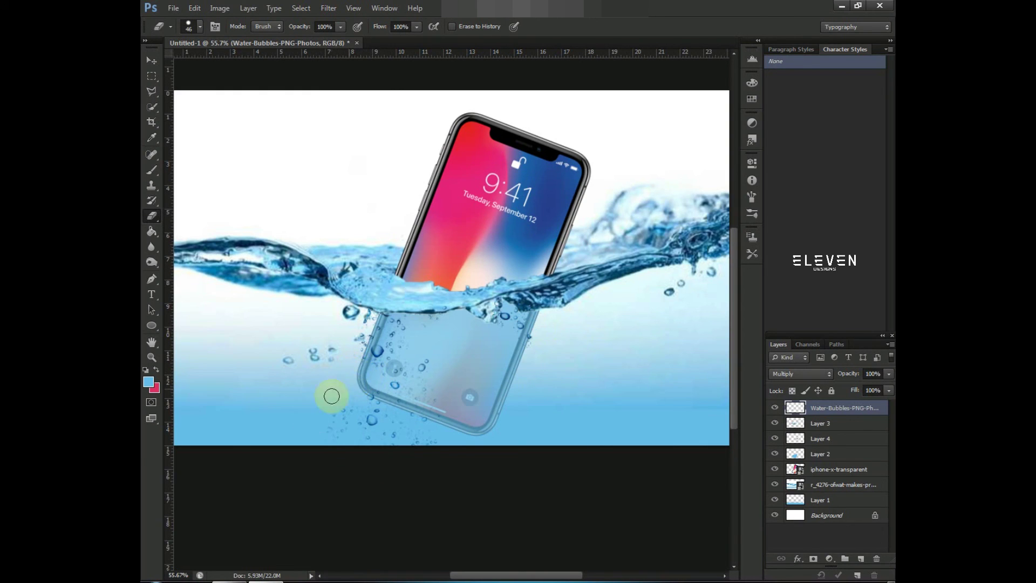
{"action": "left_click", "coordinate": [397, 367]}
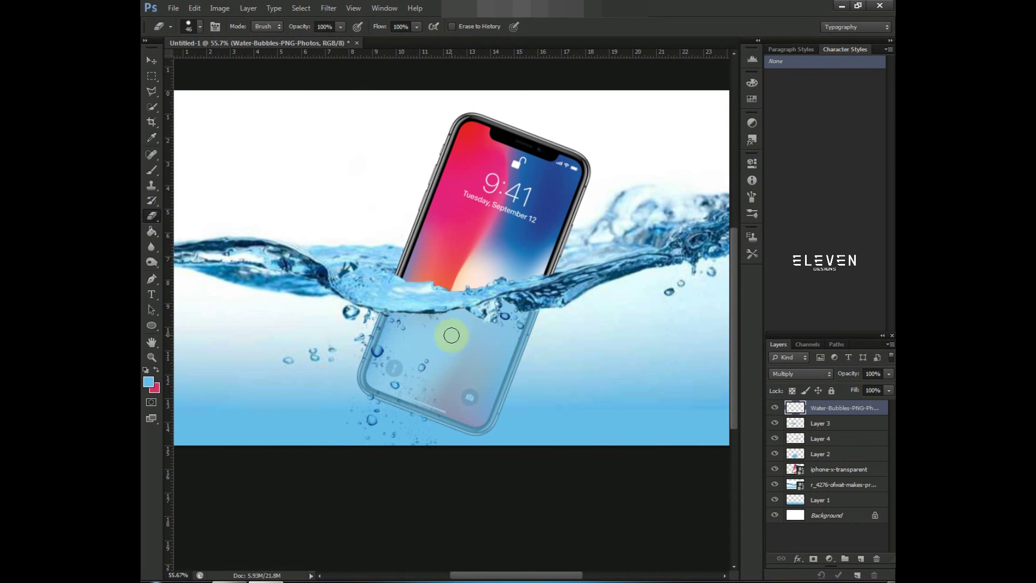
{"action": "left_click", "coordinate": [824, 375]}
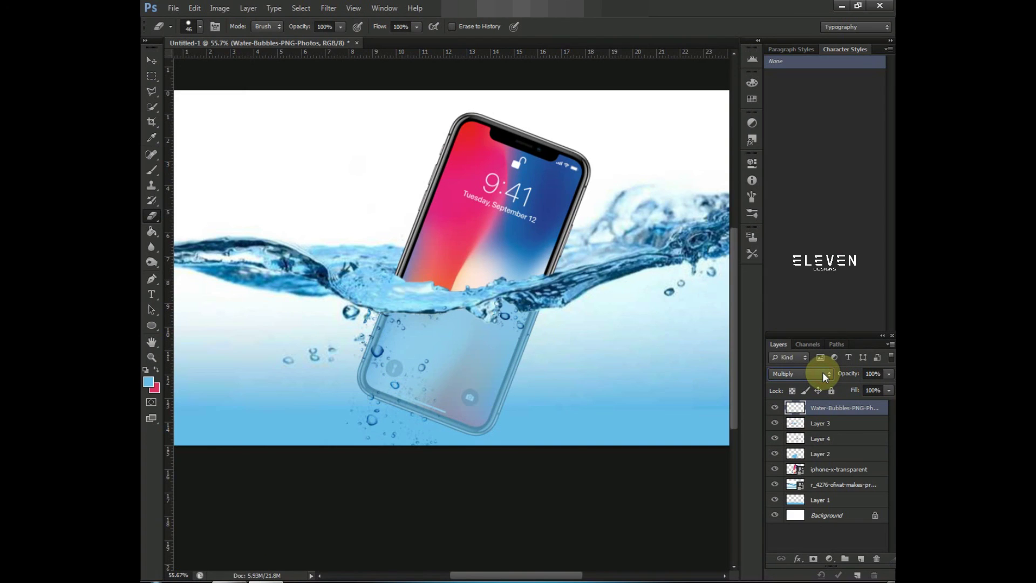
Step: Try Color Burn on the bubbles layer, then settle on Darker Color blending
{"action": "key", "text": "Down"}
{"action": "key", "text": "Down"}
{"action": "key", "text": "Down"}
{"action": "key", "text": "Up"}
{"action": "key", "text": "Down"}
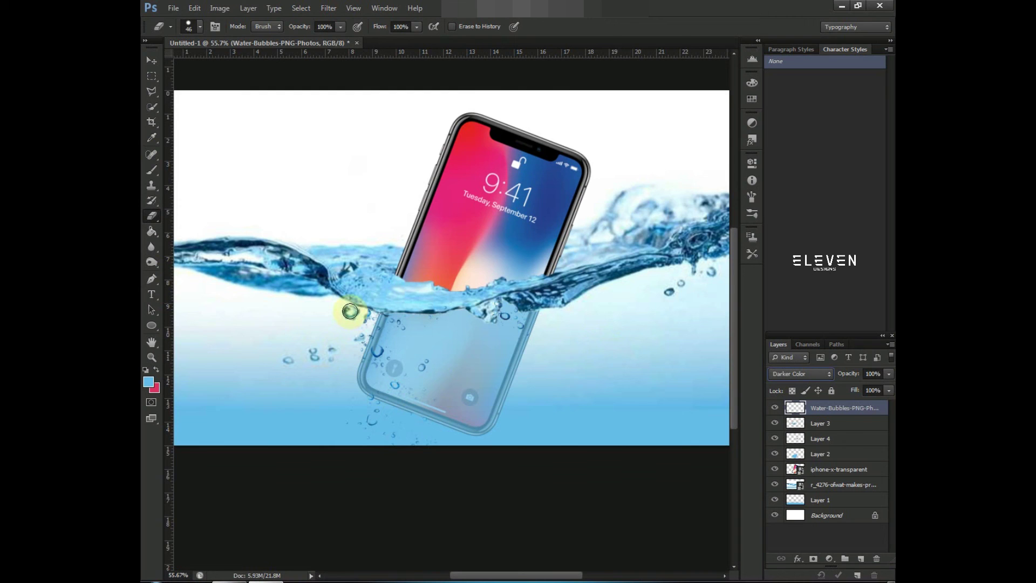
{"action": "left_click", "coordinate": [151, 356]}
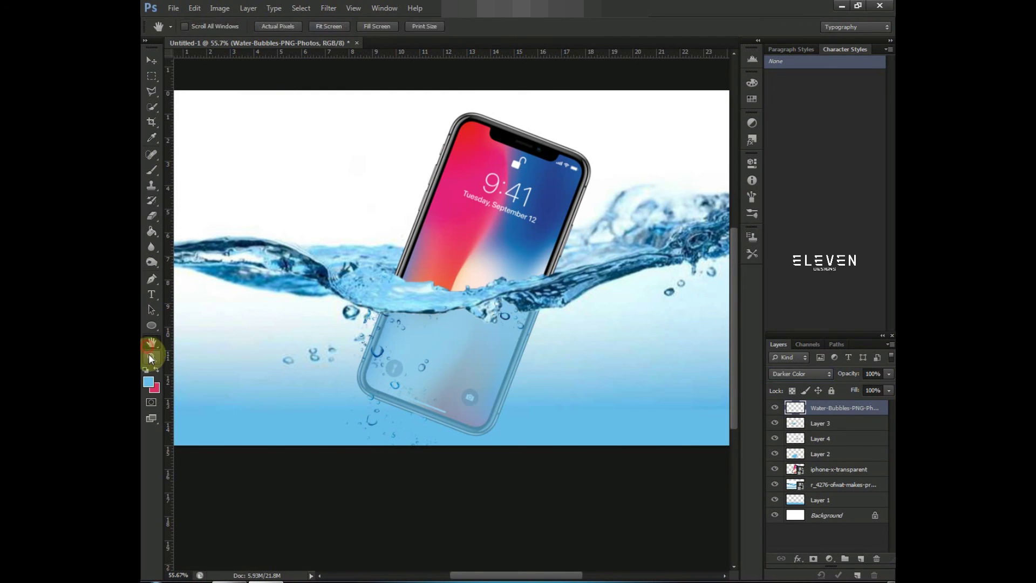